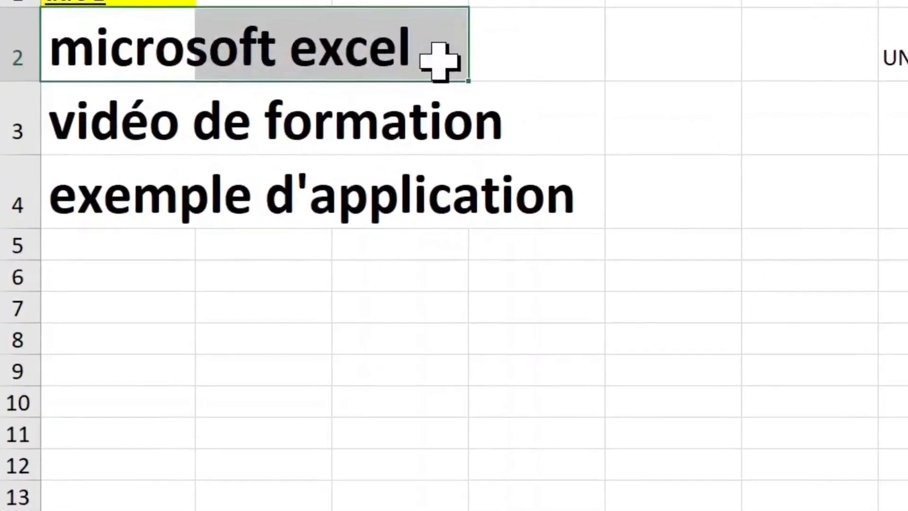
Merge cells A2:D2 using the text control option in the cell alignment settings, and undo the merge.
left_click_drag(517, 63, 522, 54)
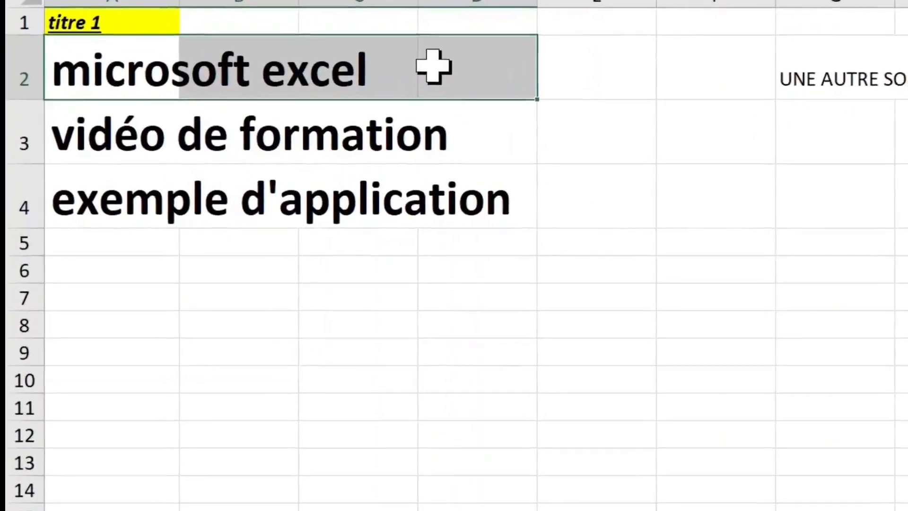
right_click(489, 45)
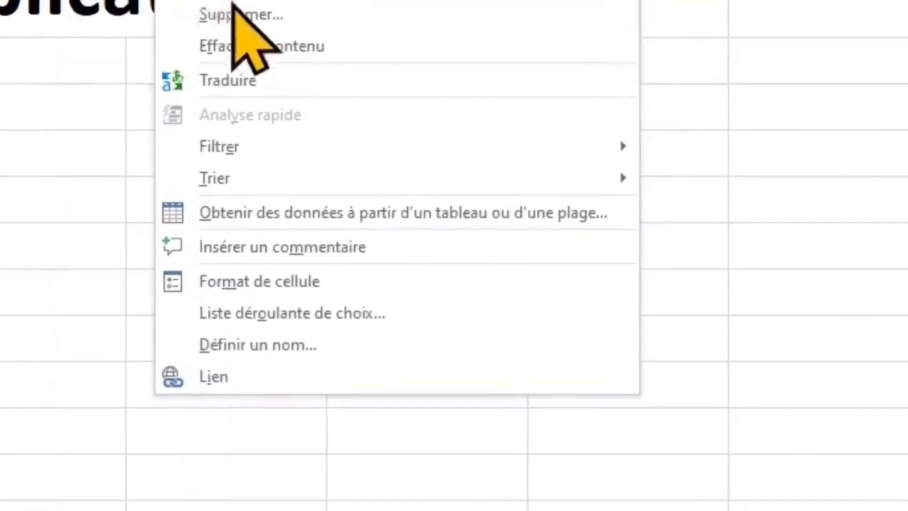
left_click(490, 269)
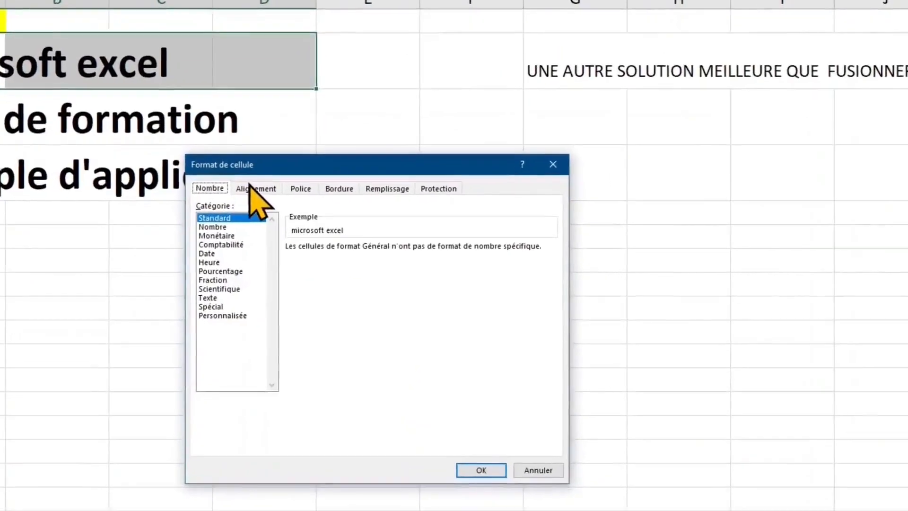
left_click(250, 187)
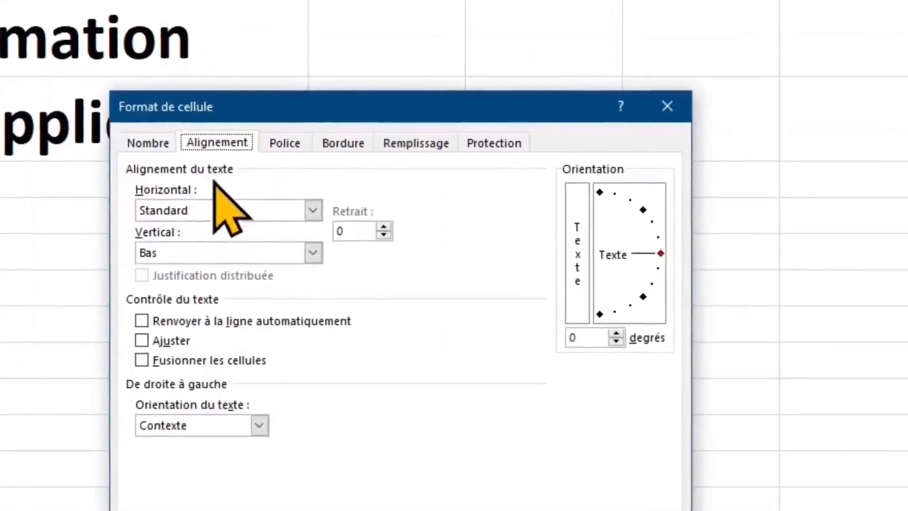
left_click(208, 372)
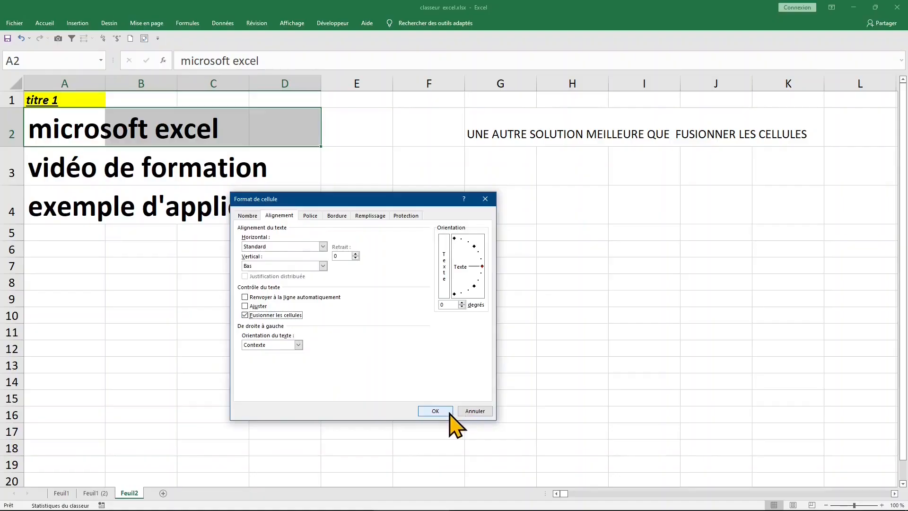
left_click(438, 412)
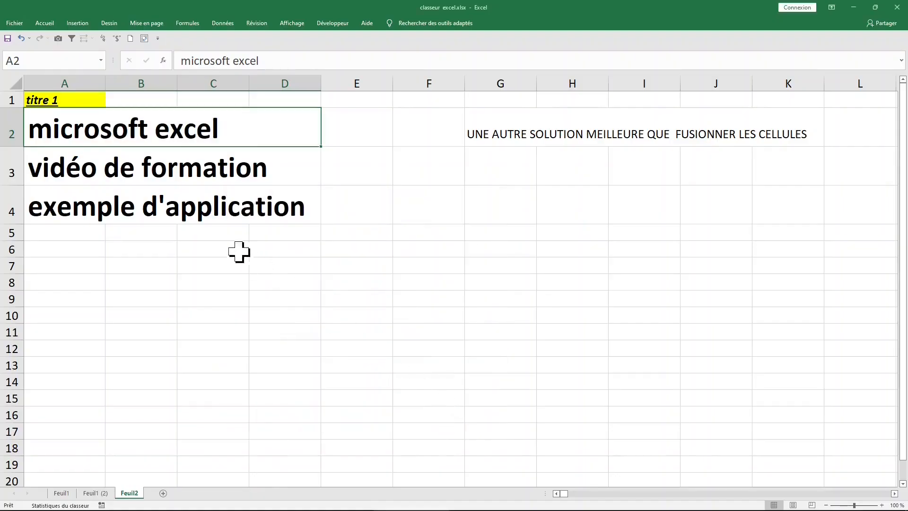
left_click(128, 125)
key("ctrl+z")
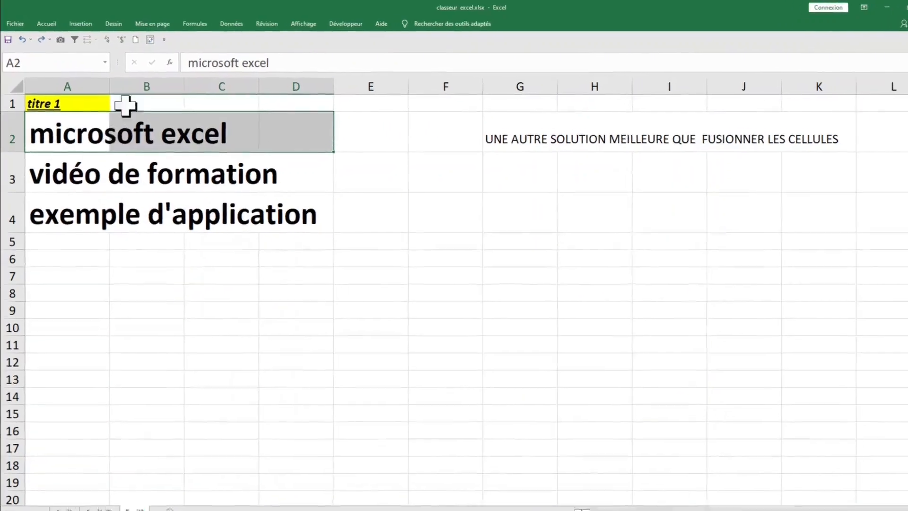
Merge and center the "microsoft excel" heading across cells A2:D2.
left_click(44, 23)
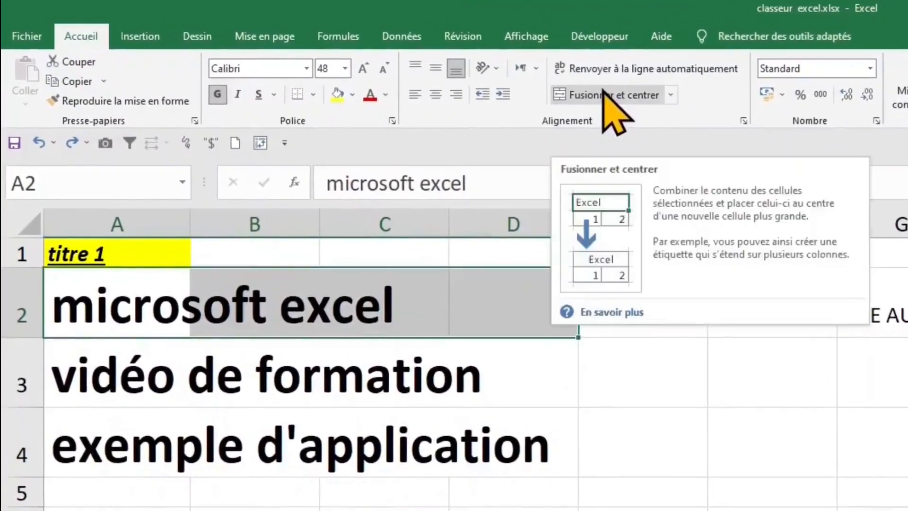
left_click(598, 91)
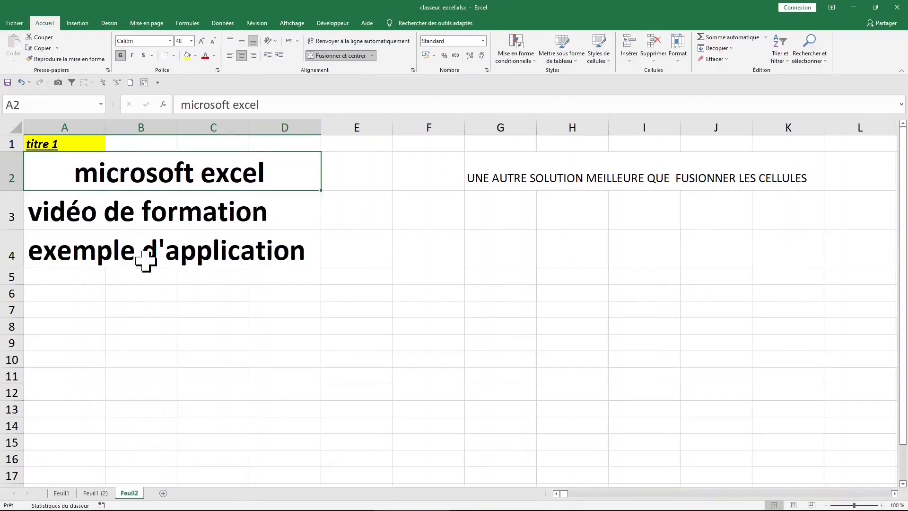
left_click(231, 396)
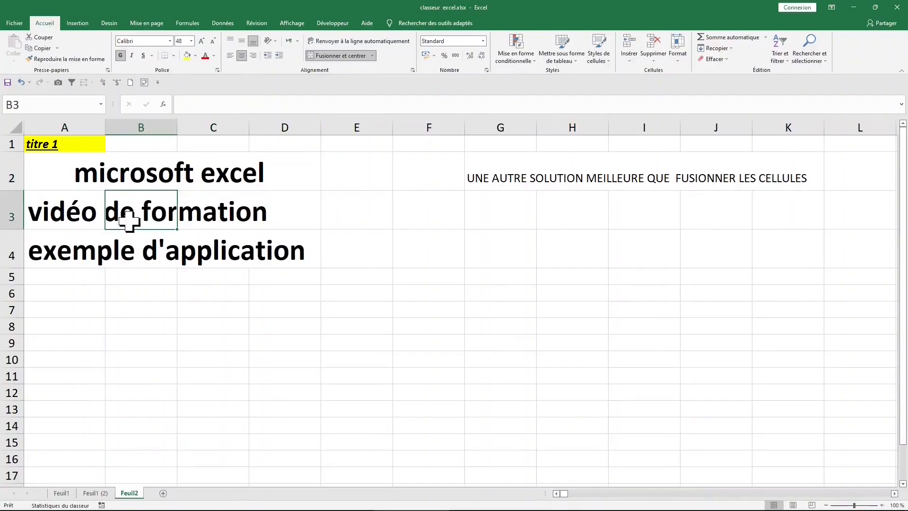
left_click(170, 382)
left_click(122, 208)
left_click(73, 208)
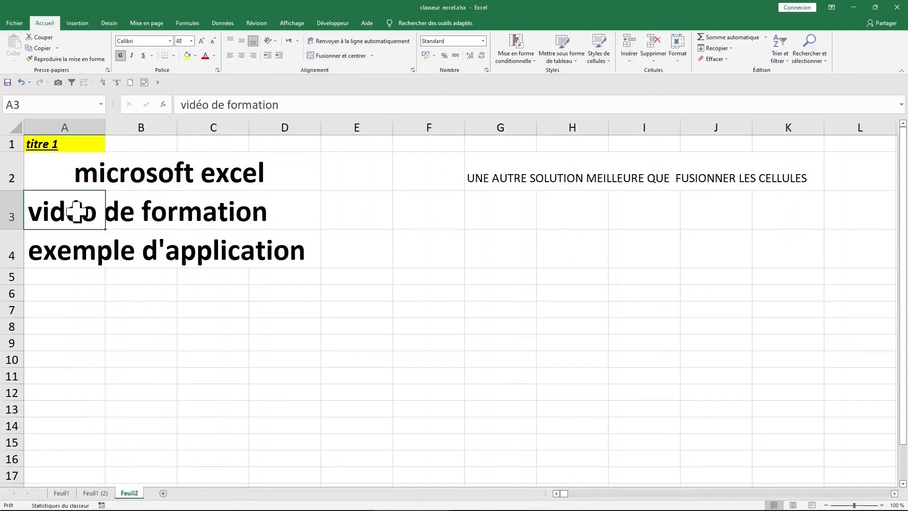
Try to insert a new column before column B.
left_click(137, 165)
left_click(146, 127)
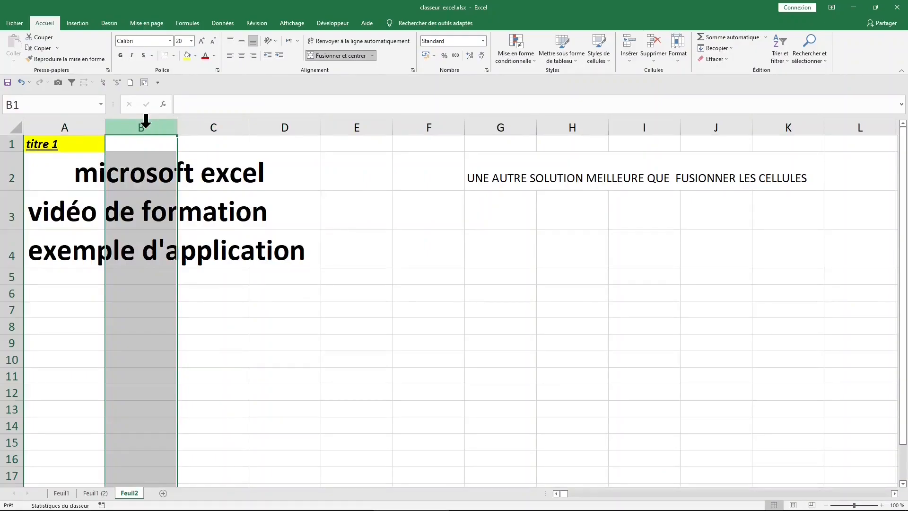
right_click(145, 124)
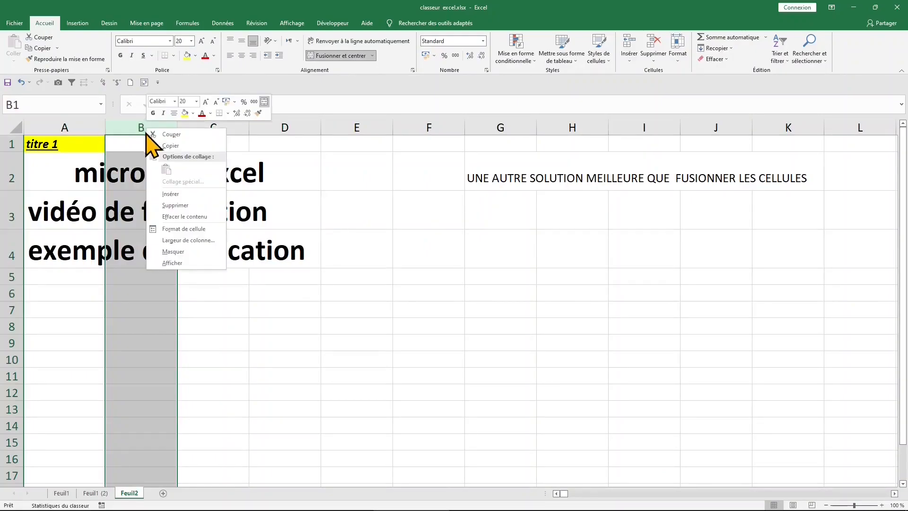
left_click(168, 194)
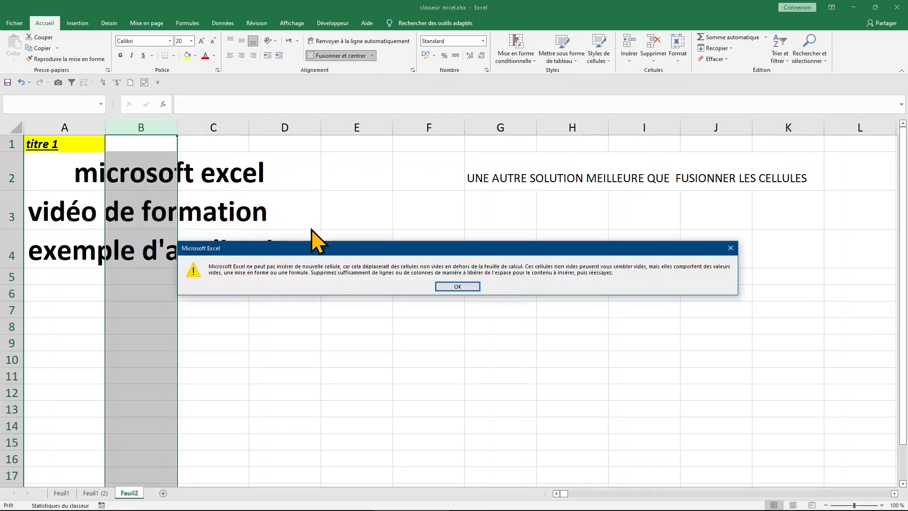
left_click(457, 287)
left_click(70, 165)
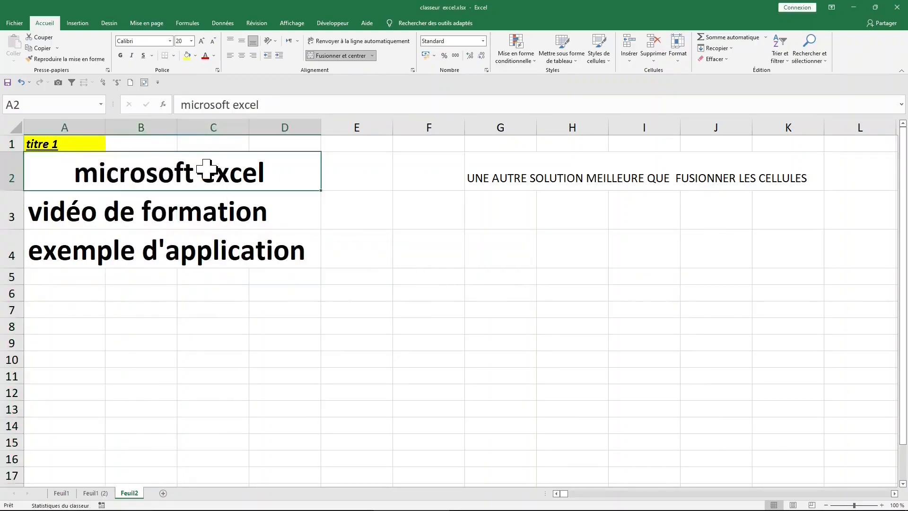
Merge and center the headings in rows 3 and 4 separately across columns A to D.
left_click_drag(78, 219, 257, 209)
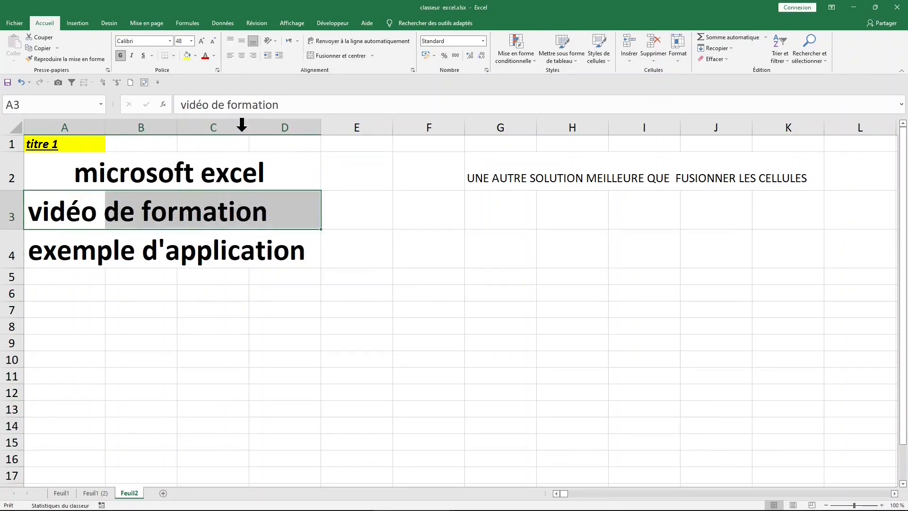
left_click(337, 55)
left_click(64, 253)
left_click_drag(64, 253, 235, 261)
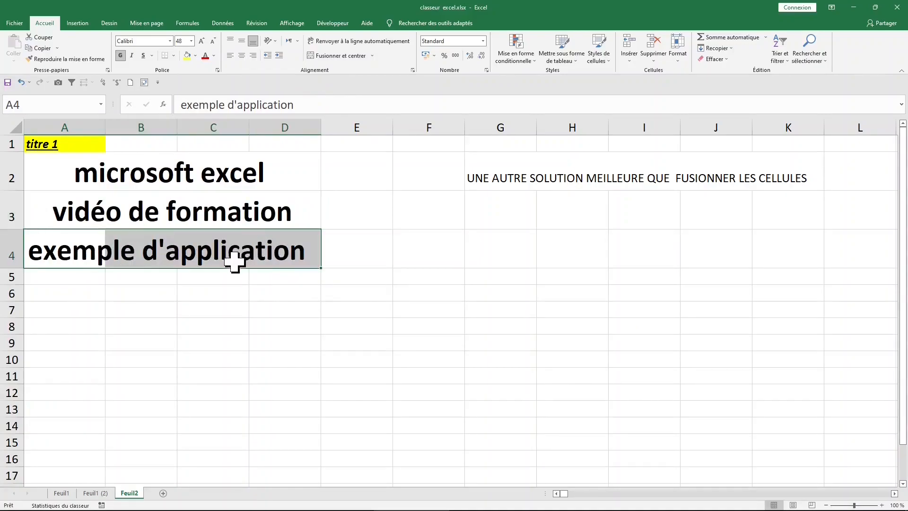
key("F4")
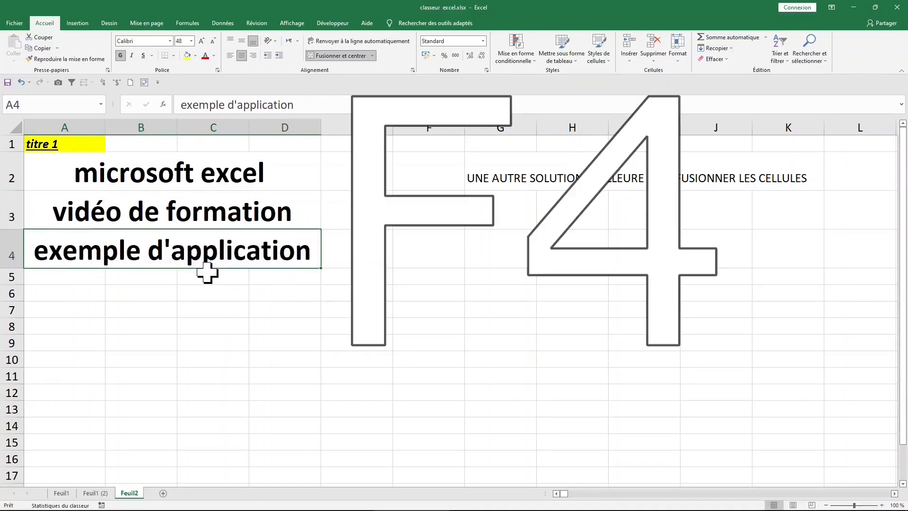
Fill the three merged headings in rows 2 to 4 with light green and apply all borders to them.
left_click(191, 293)
left_click_drag(178, 174, 177, 254)
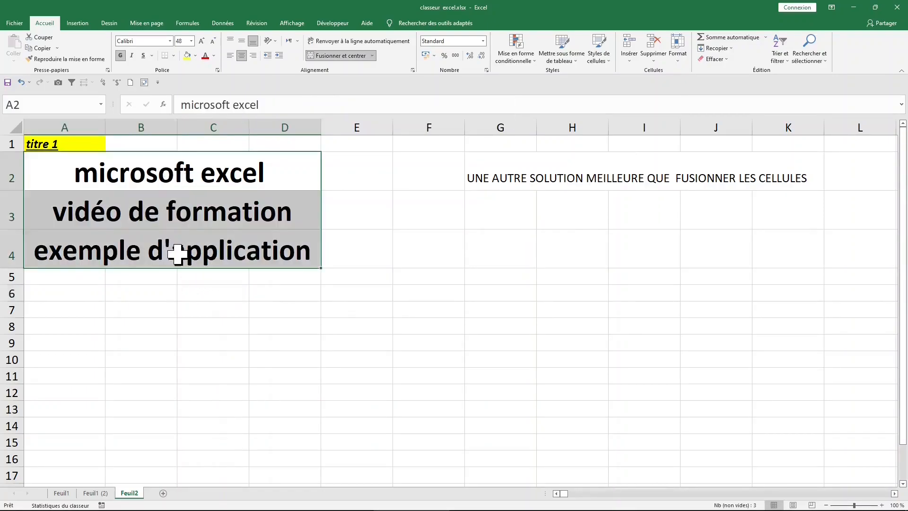
left_click(195, 56)
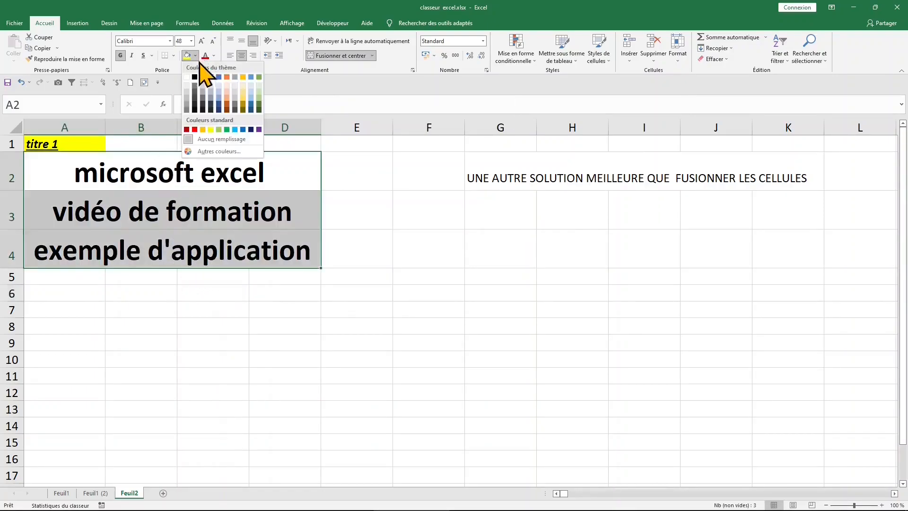
left_click(218, 131)
left_click(174, 56)
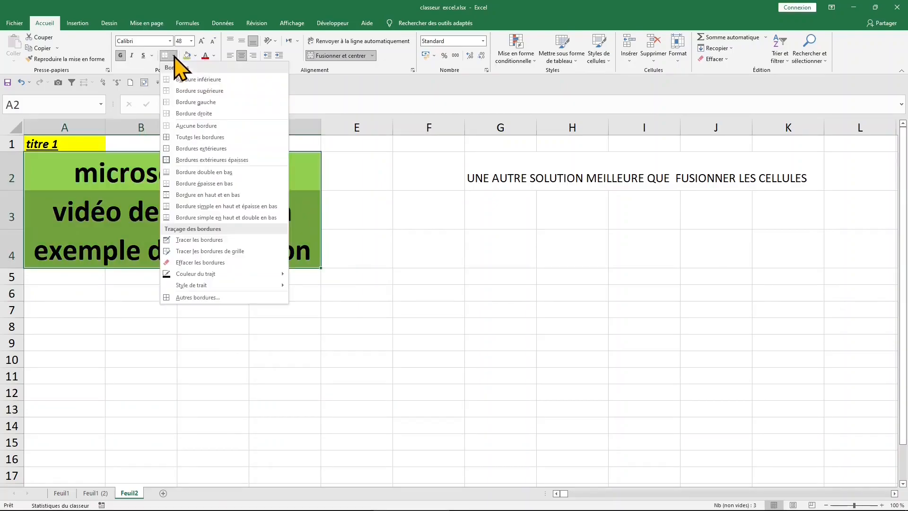
left_click(196, 138)
left_click(216, 213)
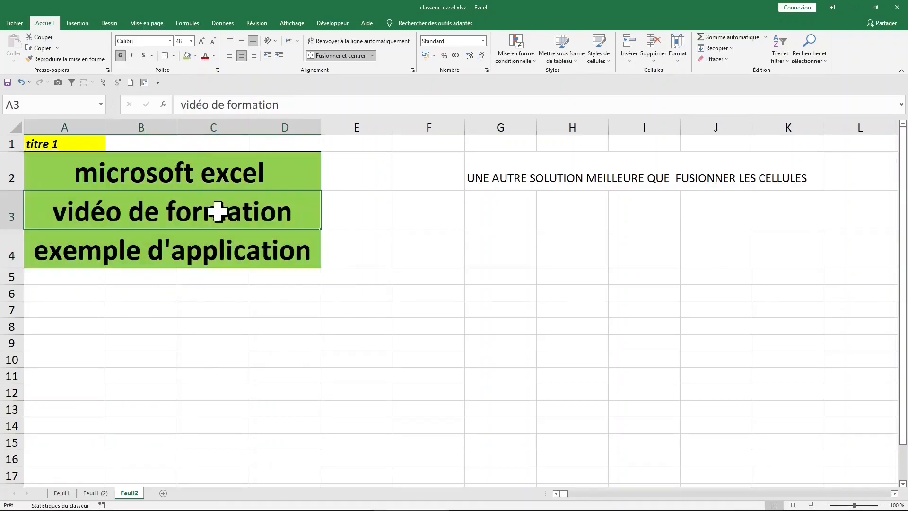
Auto-fit the width of column A to its unmerged content.
left_click(186, 173)
left_click(185, 237)
left_click(184, 168)
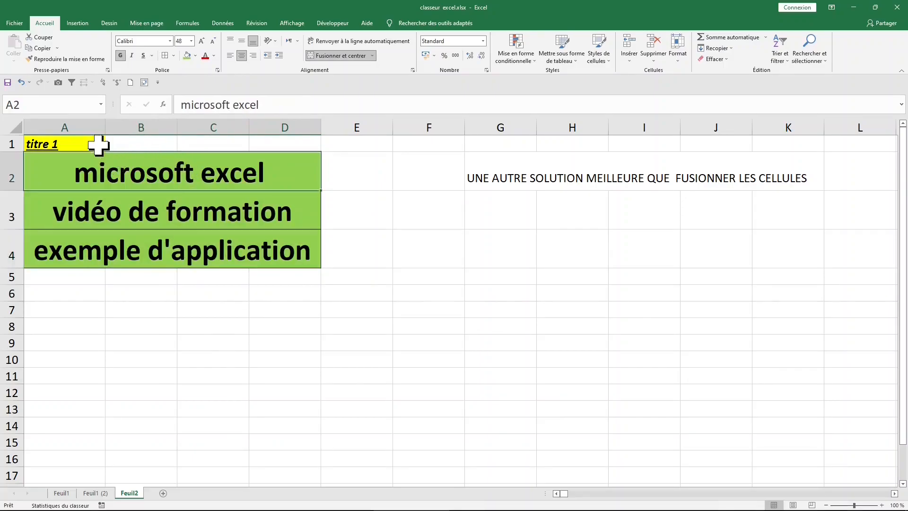
double_click(105, 127)
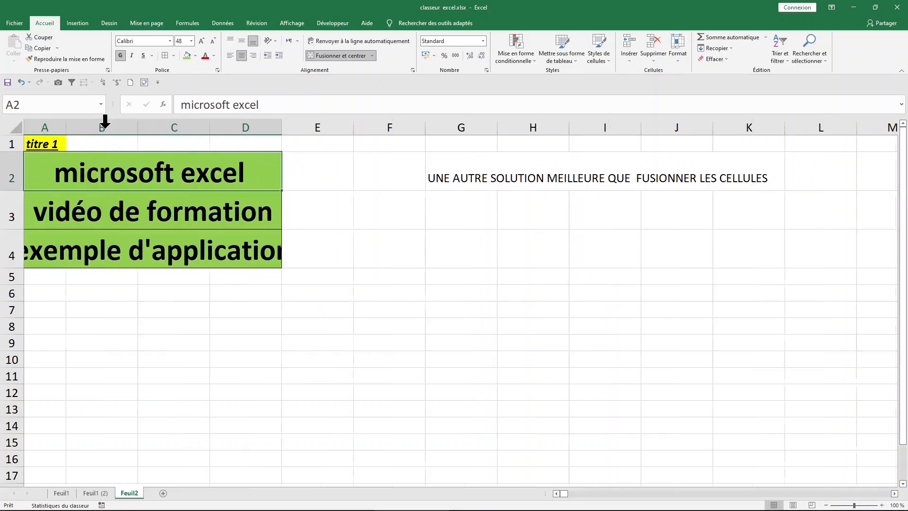
Try to insert a new column before column C.
left_click(85, 127)
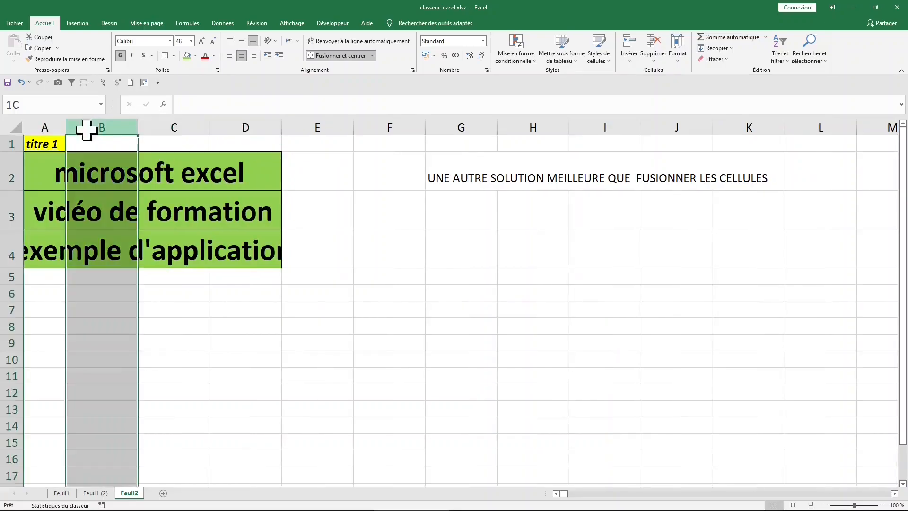
left_click(161, 126)
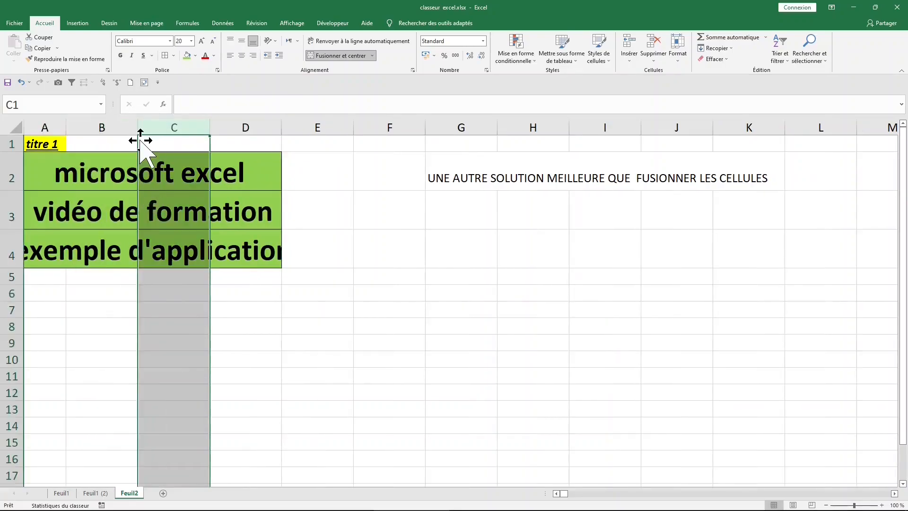
right_click(178, 124)
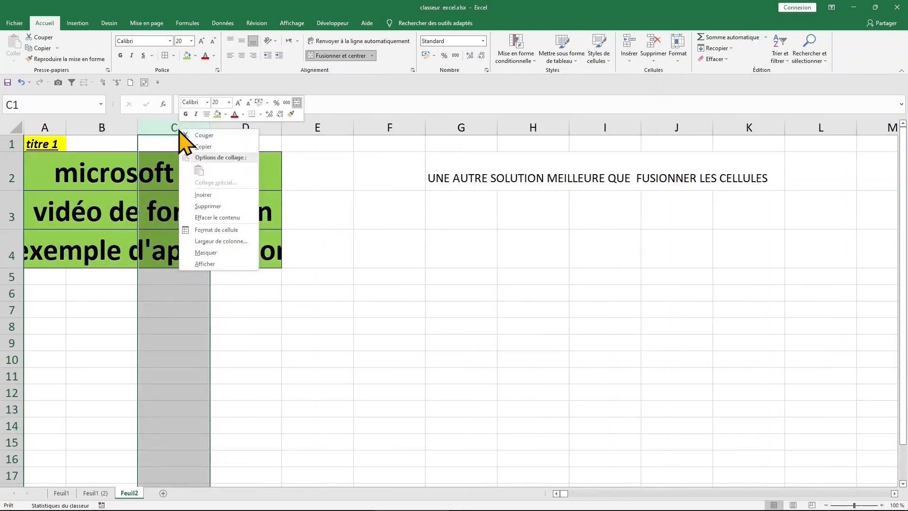
left_click(213, 195)
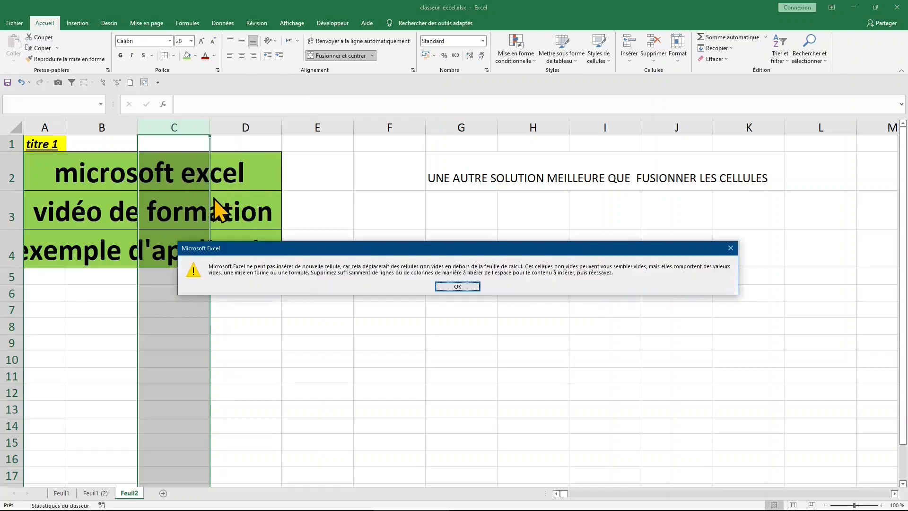
left_click(457, 288)
Unmerge the three headings in rows 2 to 4 on the sheet Feuil2 (2).
left_click(122, 201)
left_click_drag(123, 175, 128, 242)
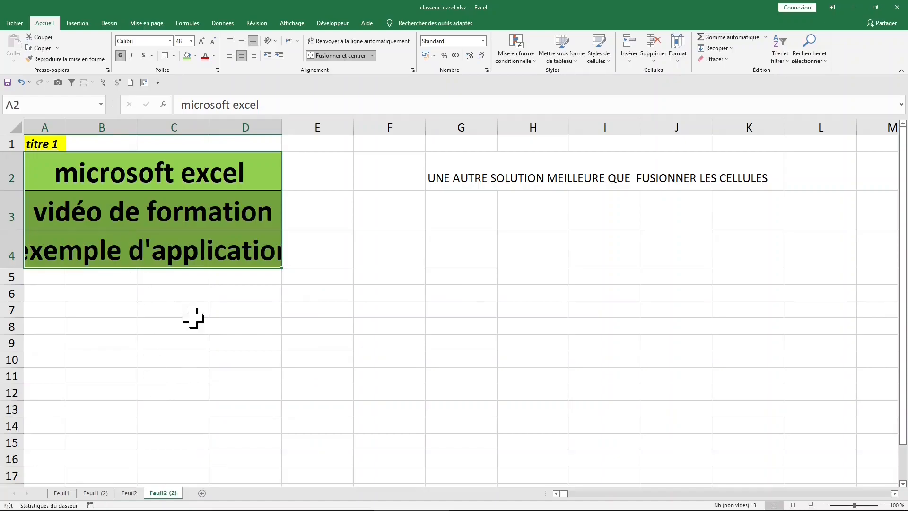
left_click(327, 56)
left_click(131, 196)
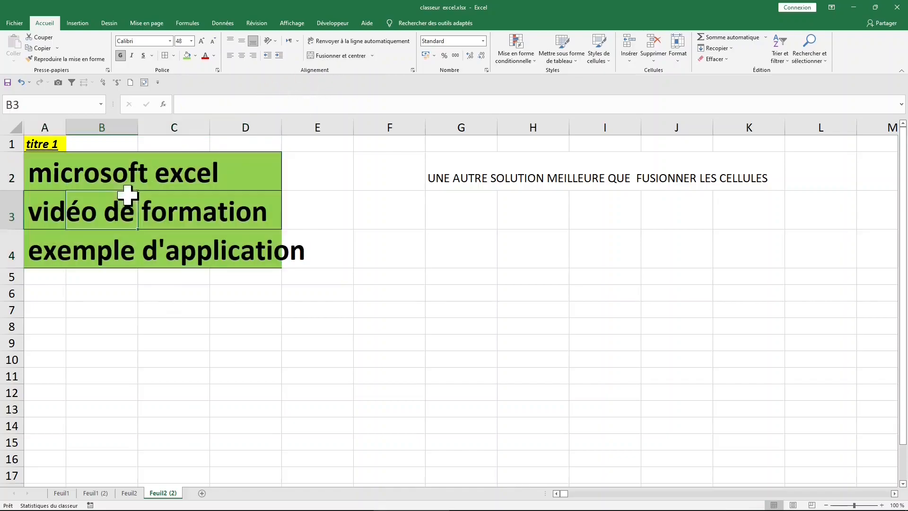
Remove the fill color from cells A2:E4.
left_click(52, 170)
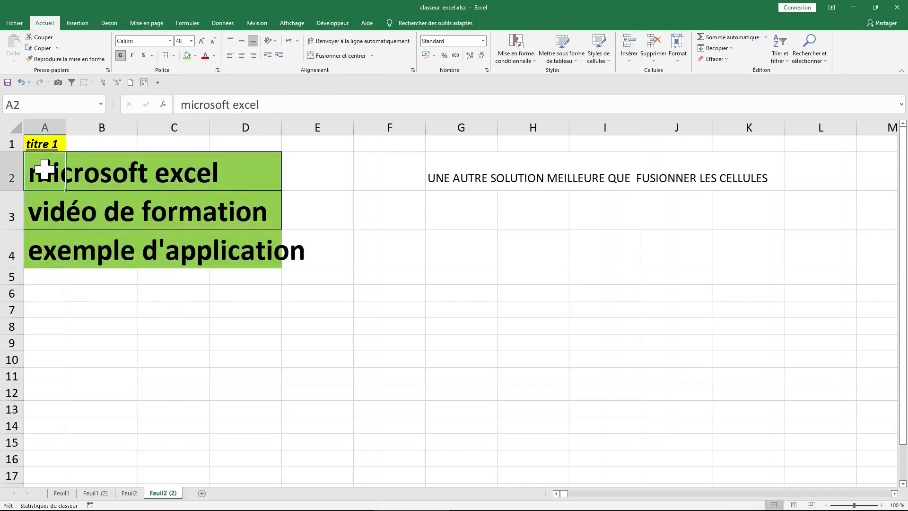
left_click(94, 176)
left_click_drag(39, 175, 234, 176)
left_click_drag(42, 177, 324, 263)
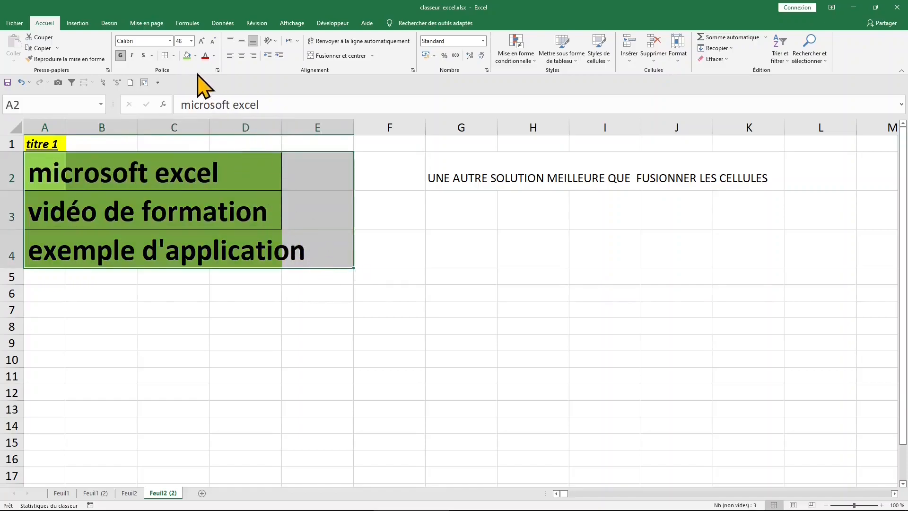
left_click(195, 56)
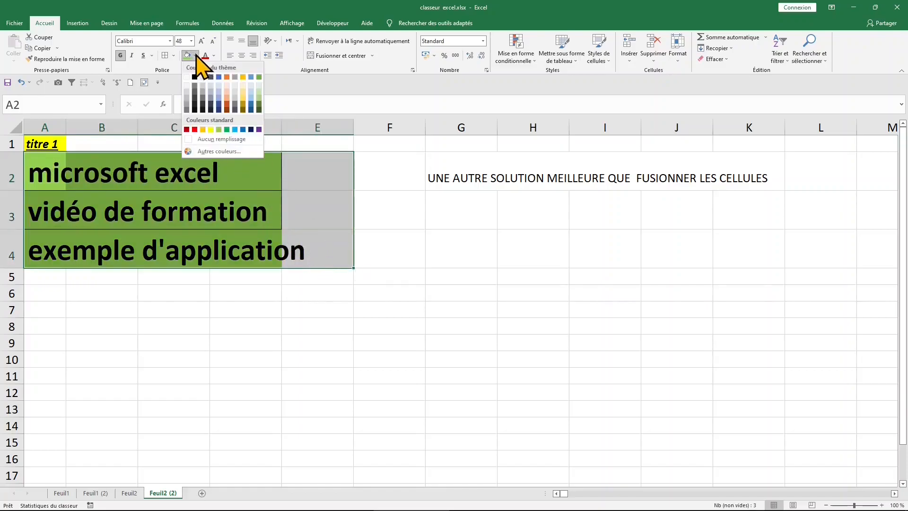
left_click(217, 141)
Center the "microsoft excel" heading across cells A2:E2 without merging, using the horizontal alignment Centré sur plusieurs colonnes.
left_click(46, 169)
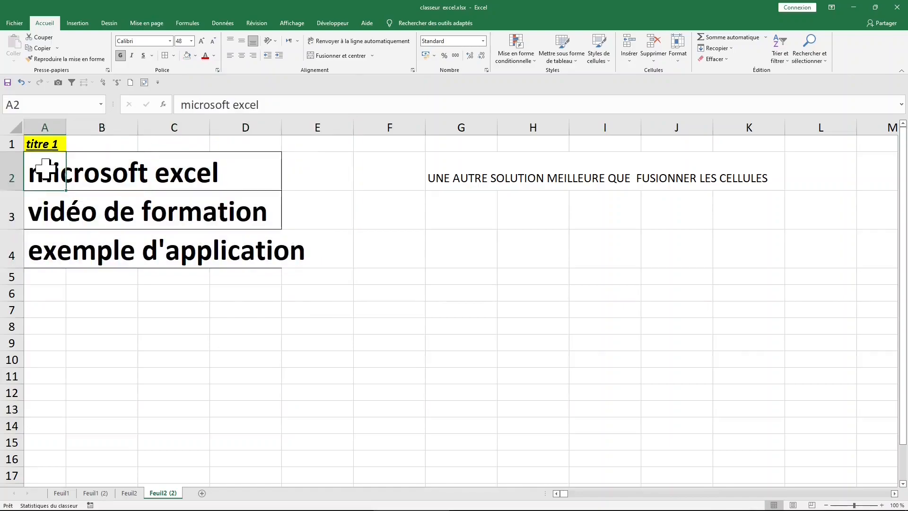
left_click_drag(47, 168, 311, 168)
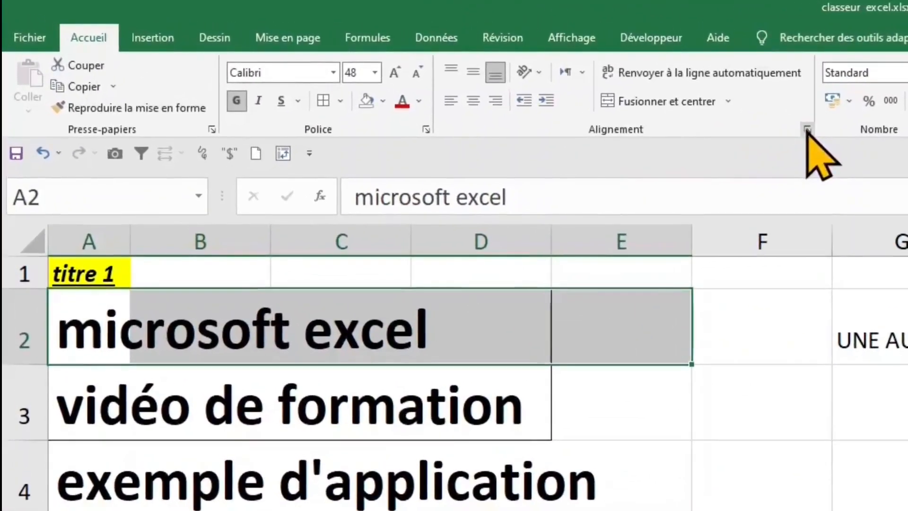
left_click(807, 130)
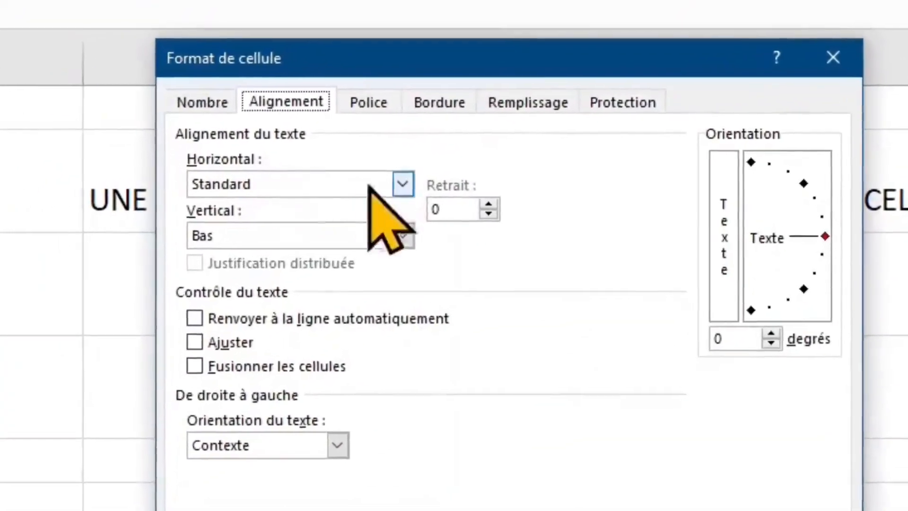
left_click(404, 184)
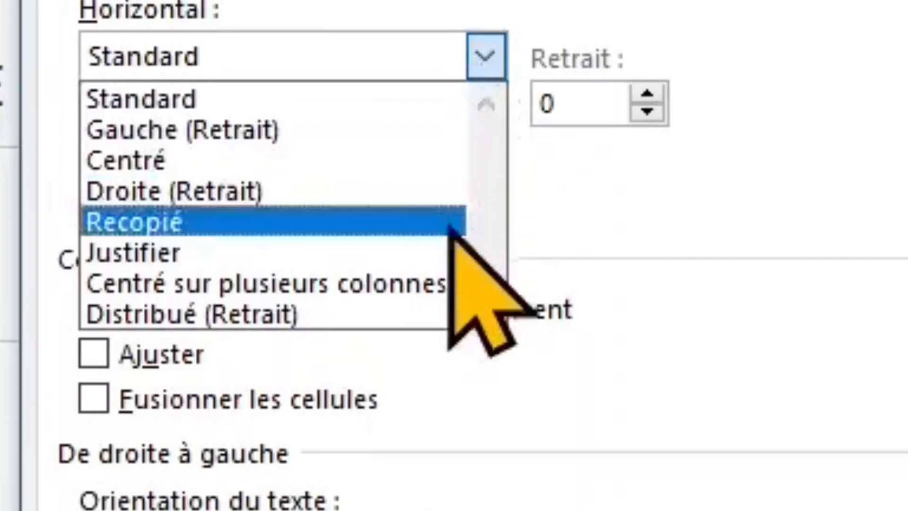
left_click(438, 283)
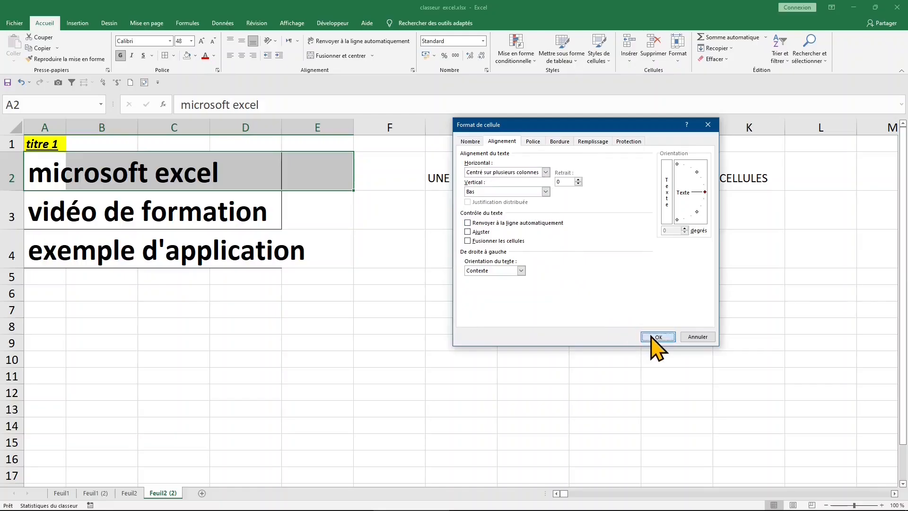
left_click(657, 337)
Repeat the center-across-columns alignment on the headings in A3:E3 and A4:E4.
left_click_drag(49, 214, 320, 210)
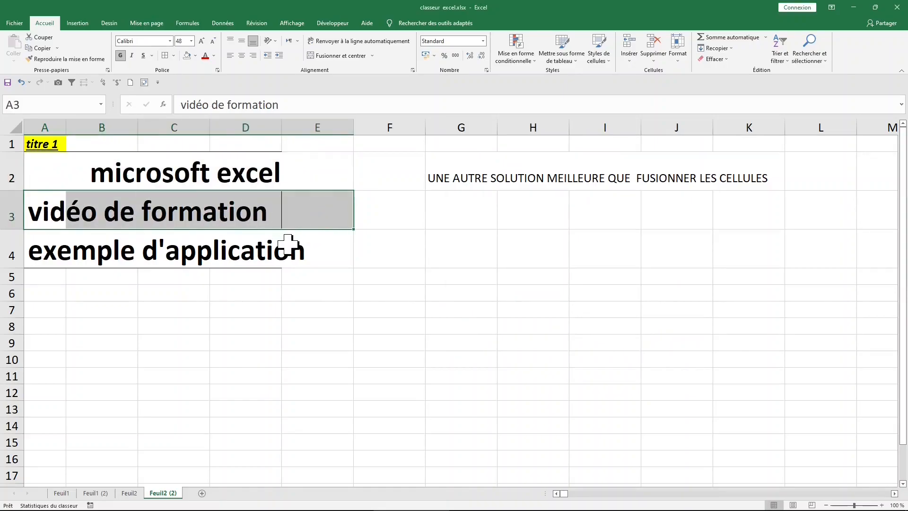
key("F4")
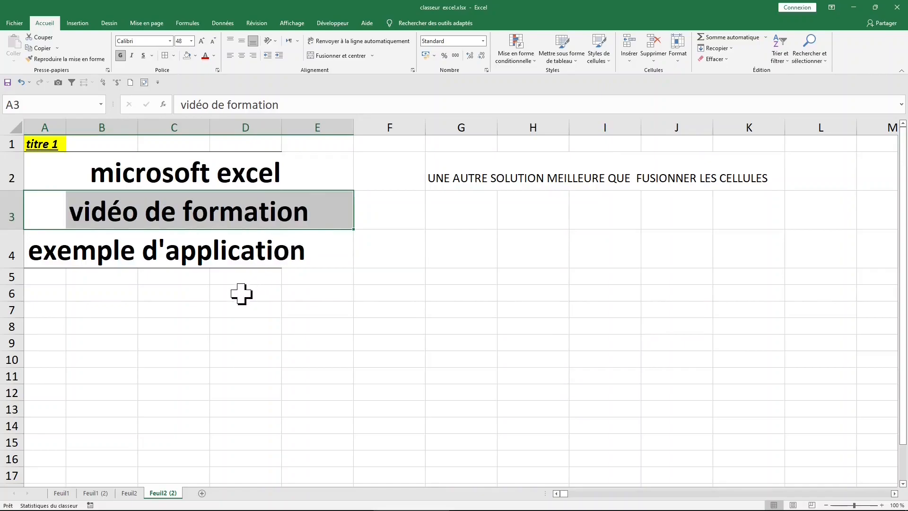
left_click_drag(33, 250, 304, 248)
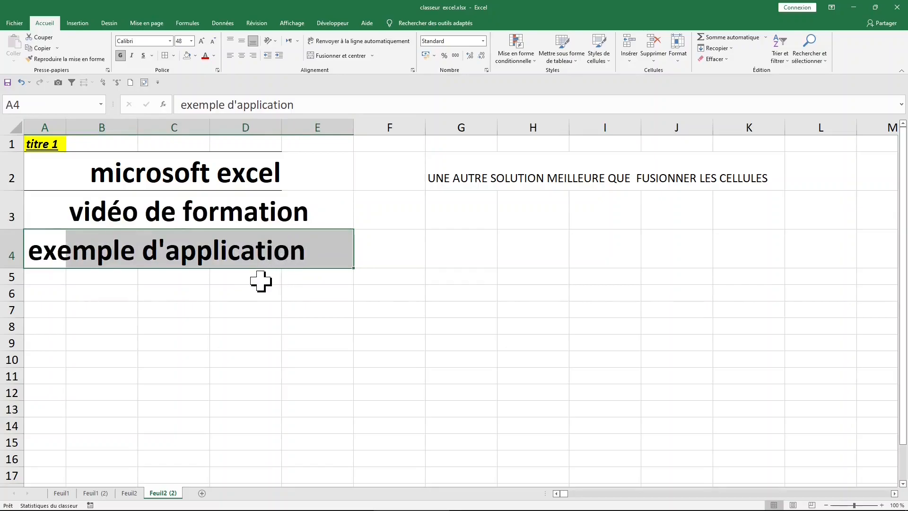
key("F4")
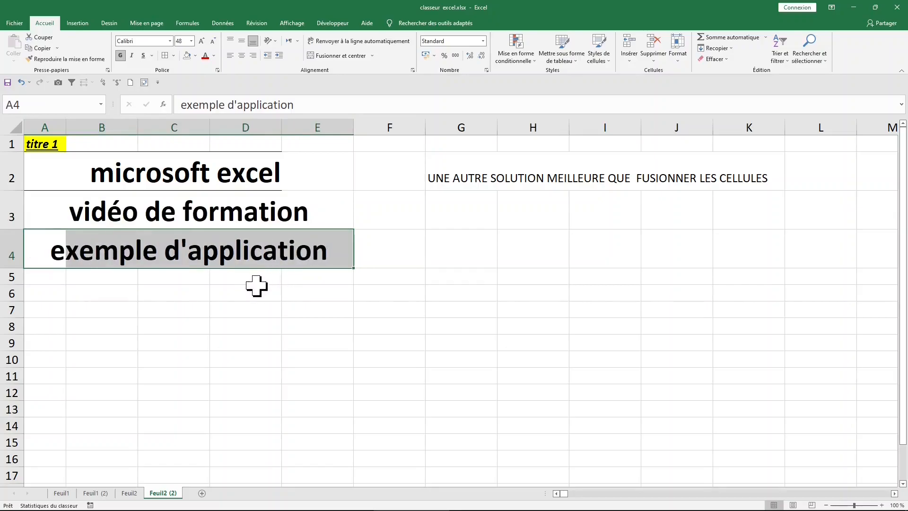
left_click(227, 349)
Fill the whole of column B with yellow.
left_click(95, 203)
left_click(100, 177)
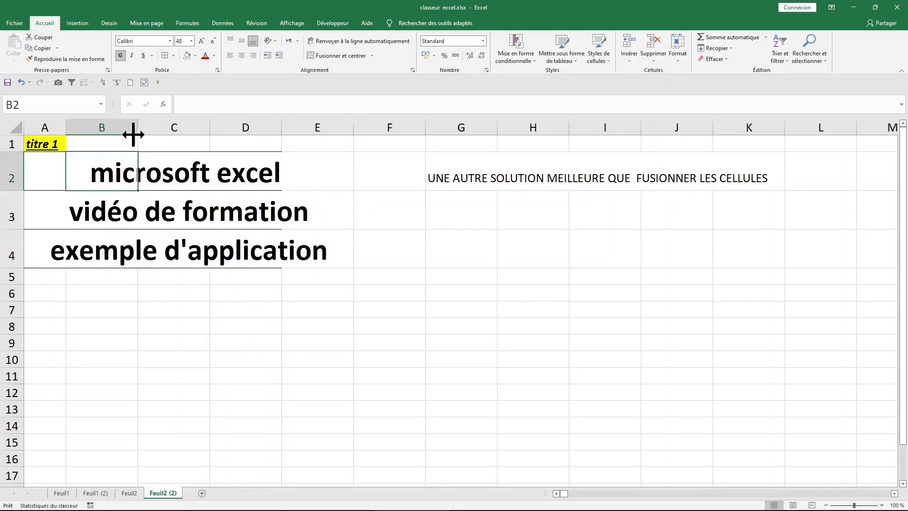
left_click(116, 122)
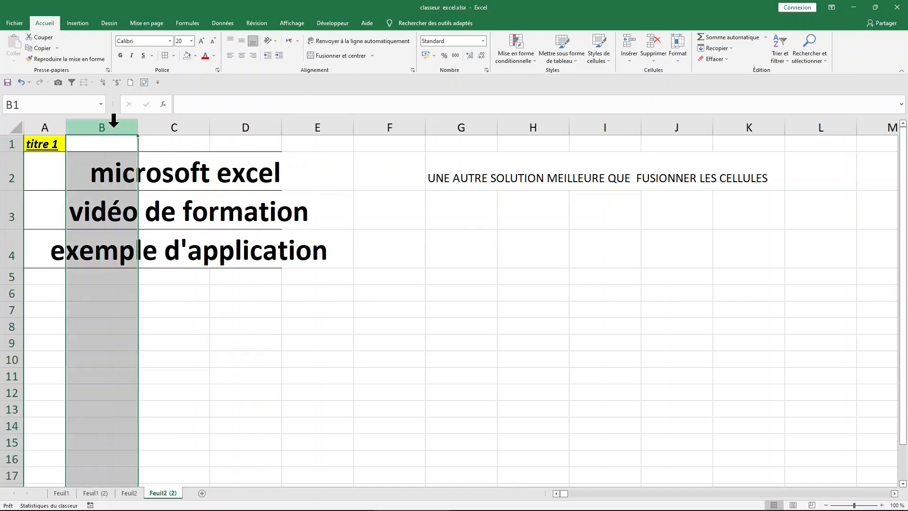
left_click(170, 122)
left_click(120, 122)
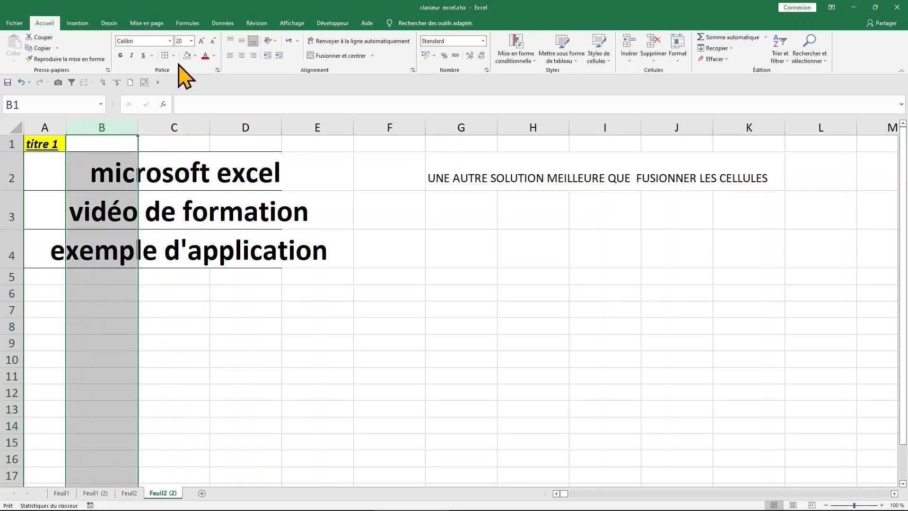
left_click(195, 56)
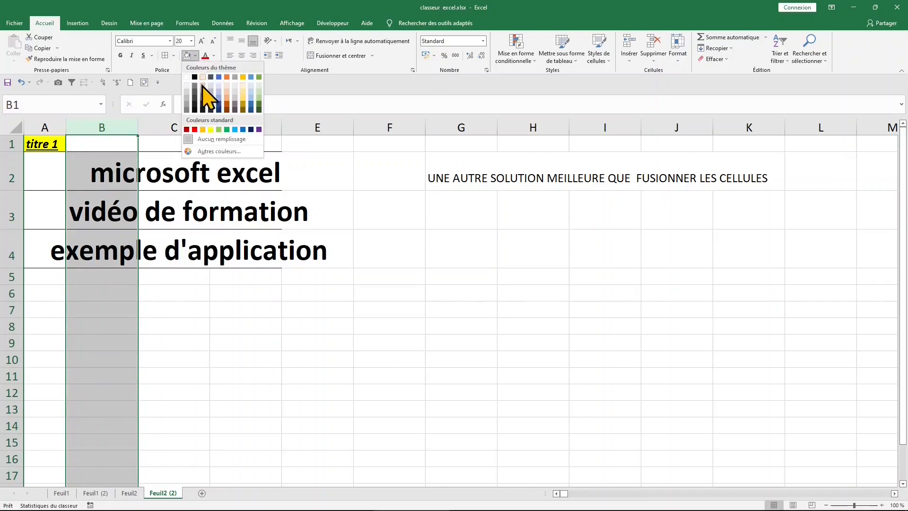
left_click(211, 129)
Fill the whole of column C with green.
left_click(176, 164)
left_click(178, 124)
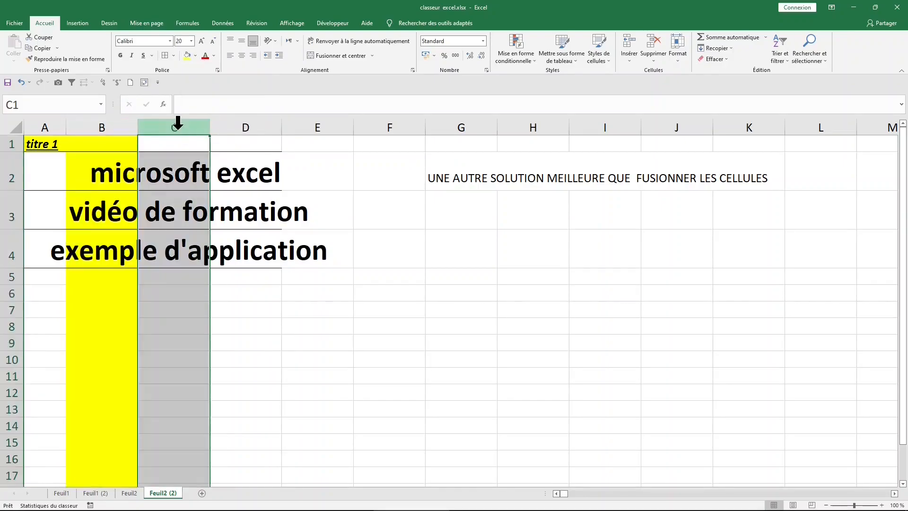
left_click(195, 55)
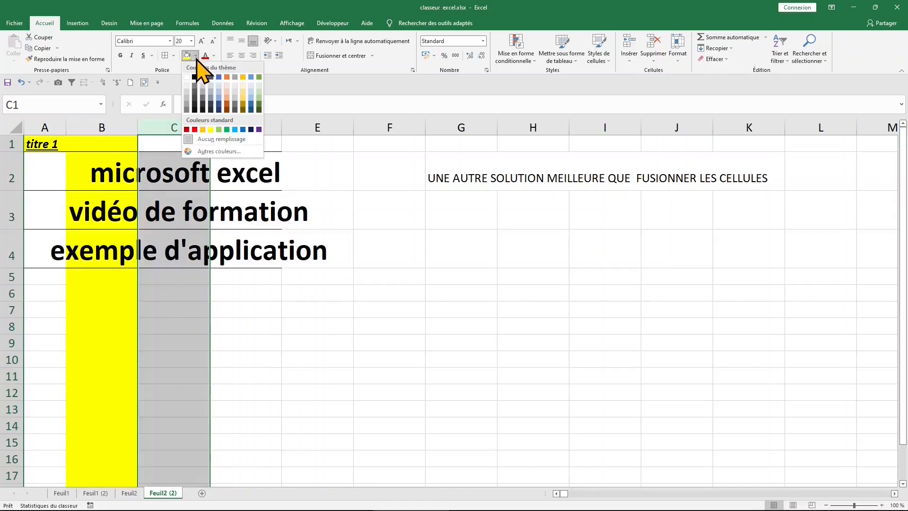
left_click(226, 129)
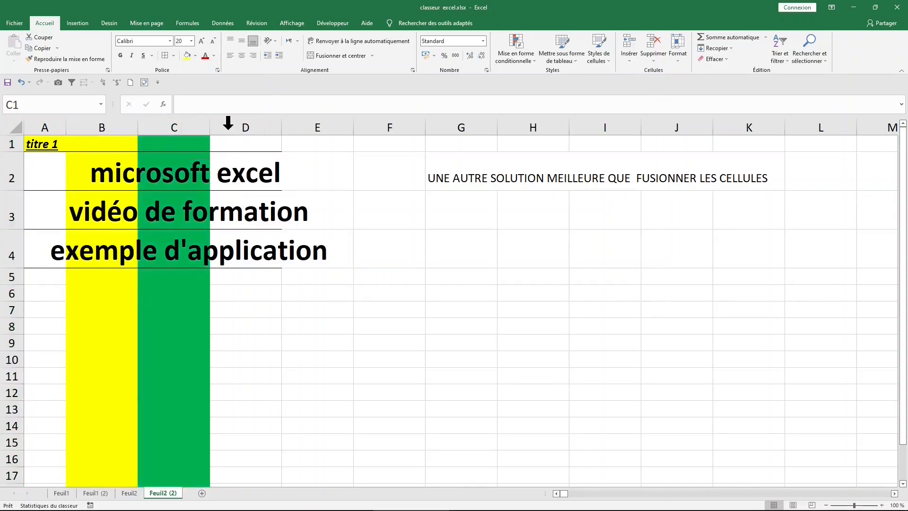
left_click(160, 195)
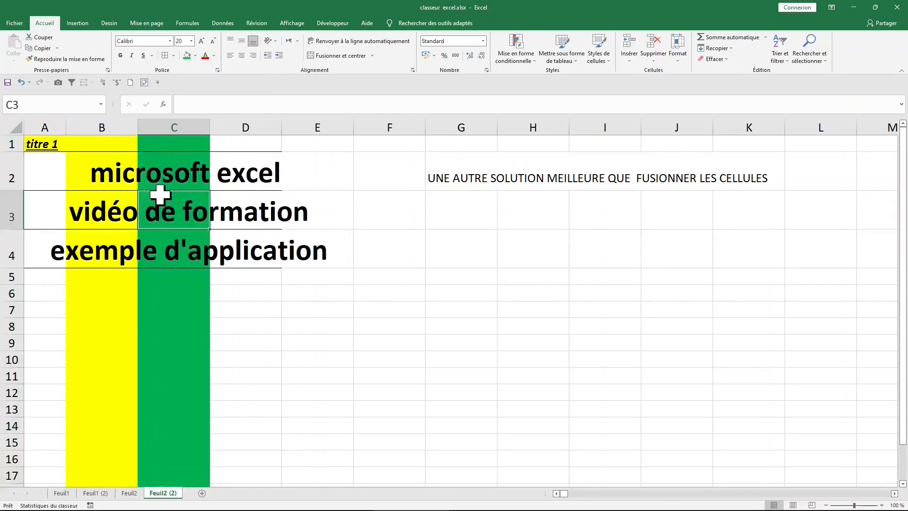
Insert a new column before column B and undo the insertion.
right_click(112, 130)
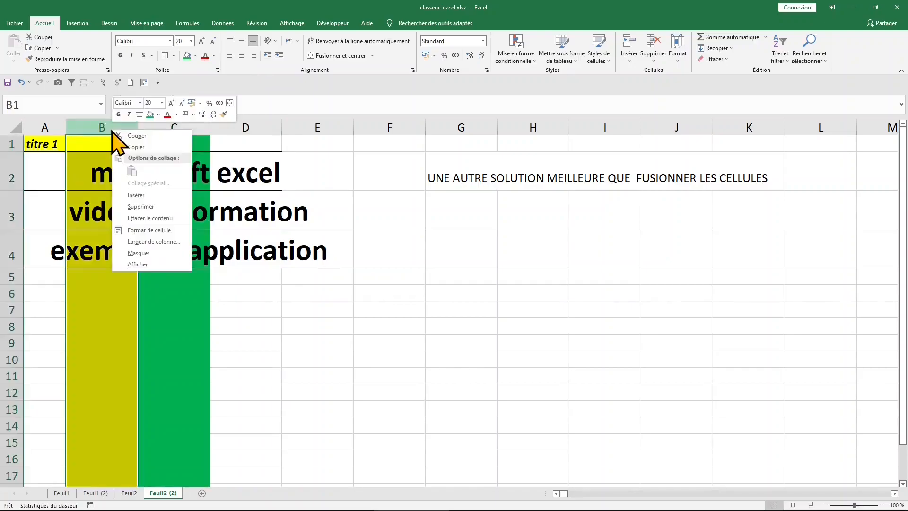
left_click(141, 194)
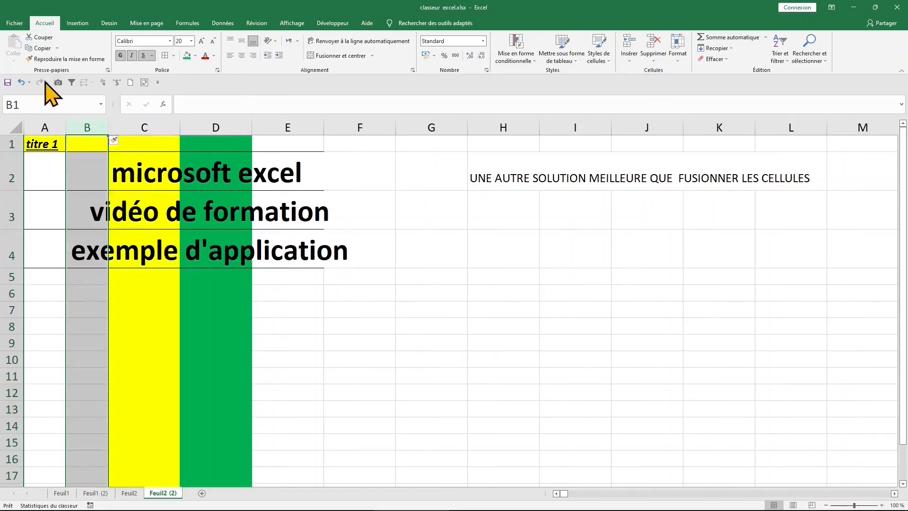
left_click(21, 82)
Try changing the width of column A with the headings centered across the columns.
left_click(178, 183)
left_click(264, 188)
left_click(87, 178)
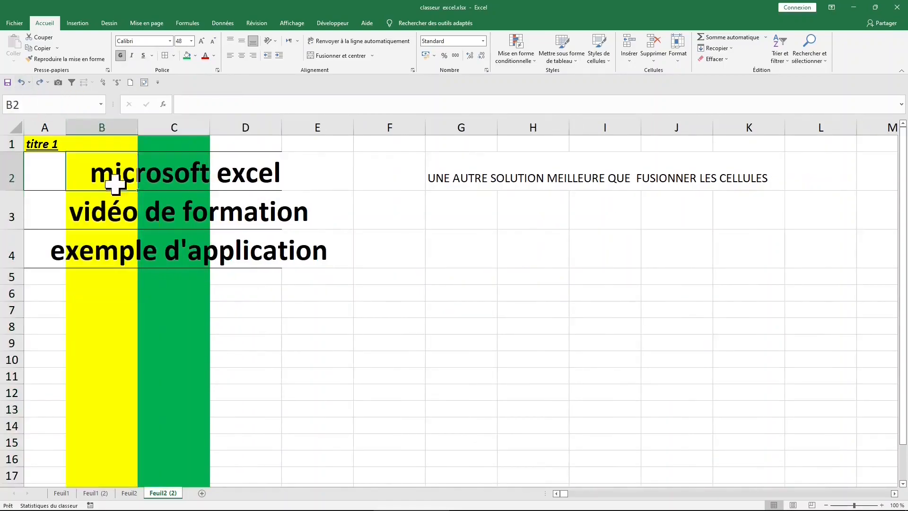
left_click(51, 171)
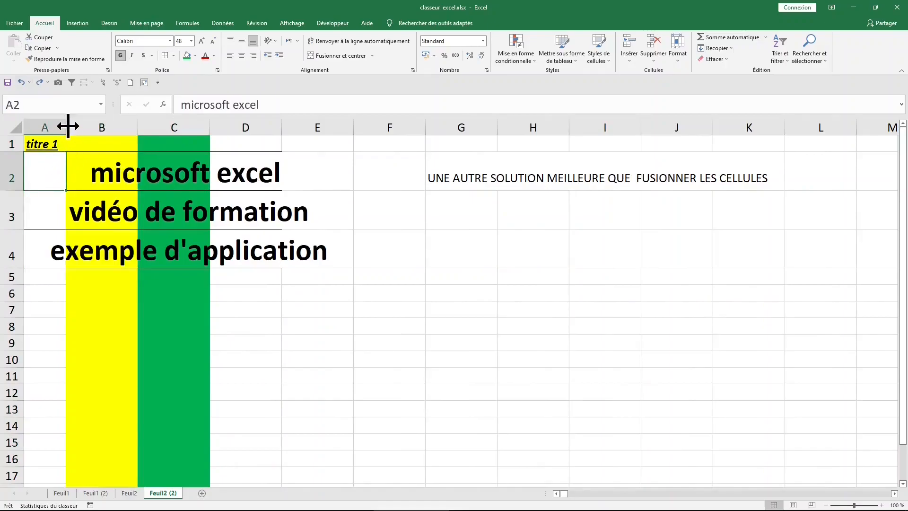
mouse_move(67, 126)
left_mouse_down()
mouse_move(202, 126)
mouse_move(67, 124)
left_mouse_up()
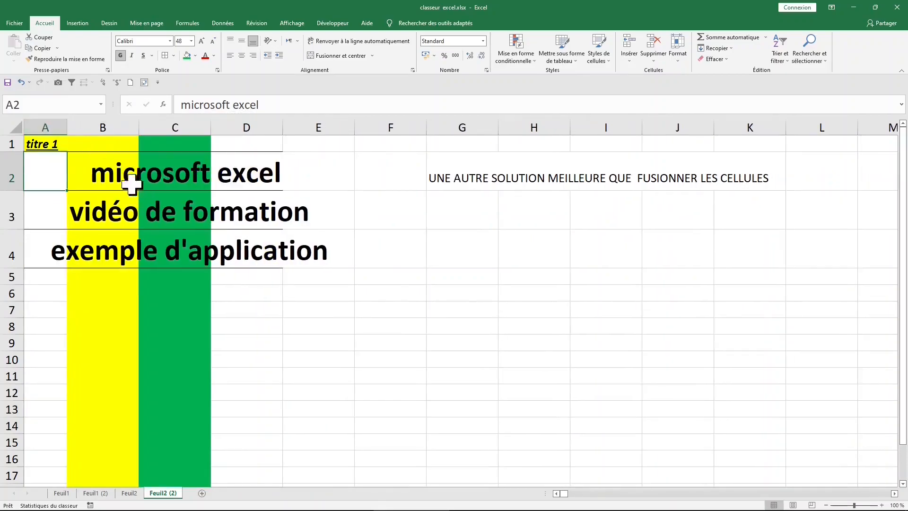
Fill the whole of column D with red.
left_click(88, 168)
left_click(99, 126)
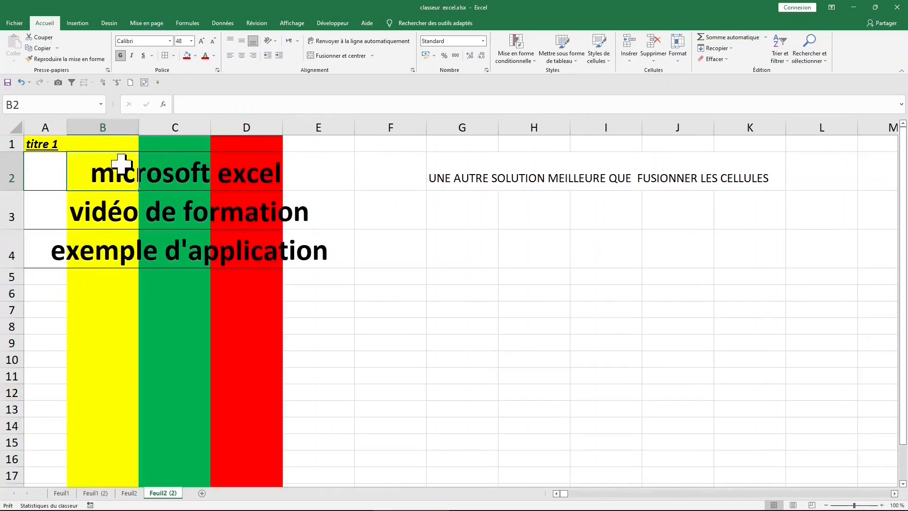
Enter the formula +NBCAR(A2) in cell B2 to count the characters of the first heading.
left_click(63, 170)
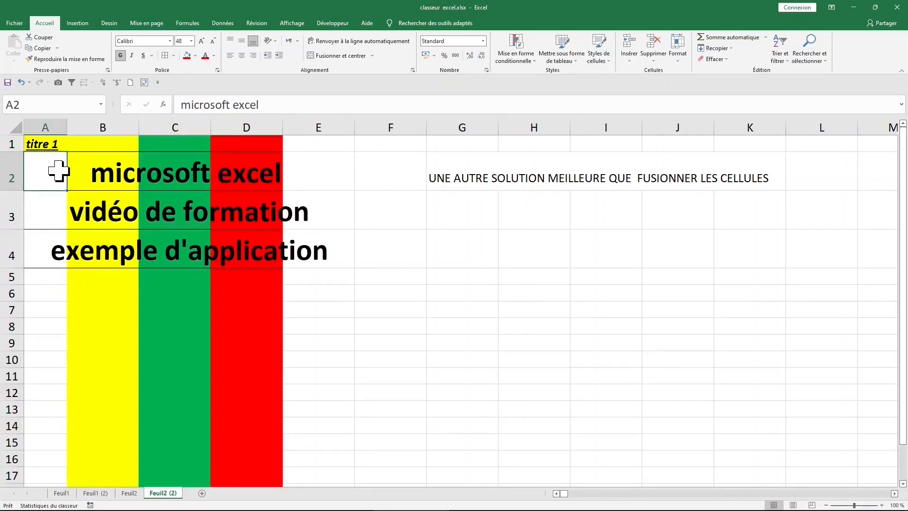
left_click(116, 174)
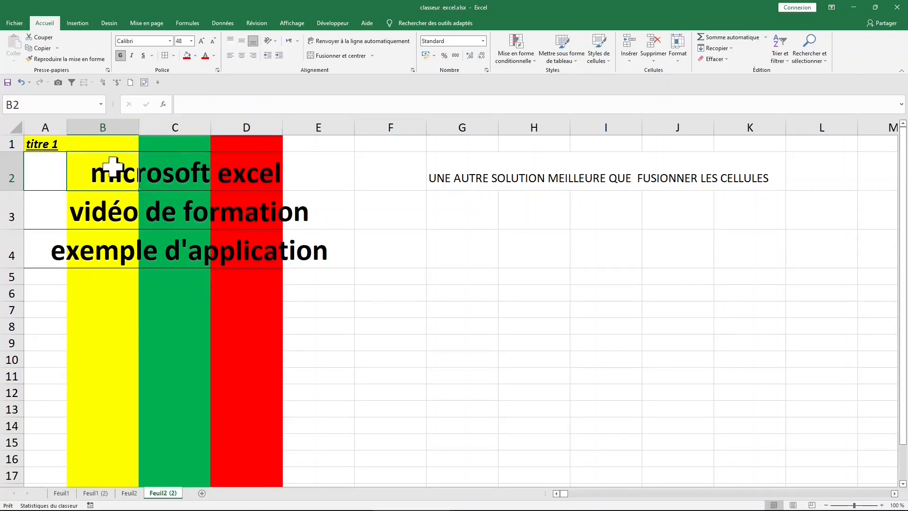
type("+NB")
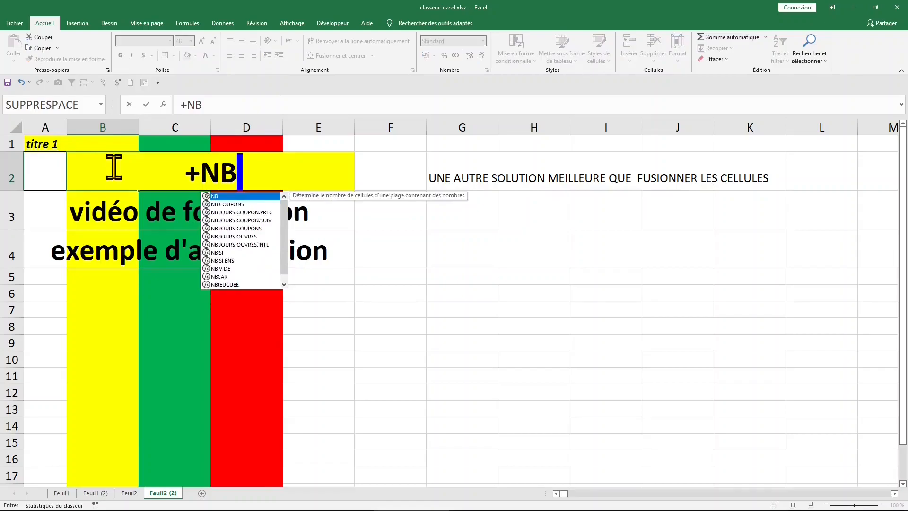
type("CAR(")
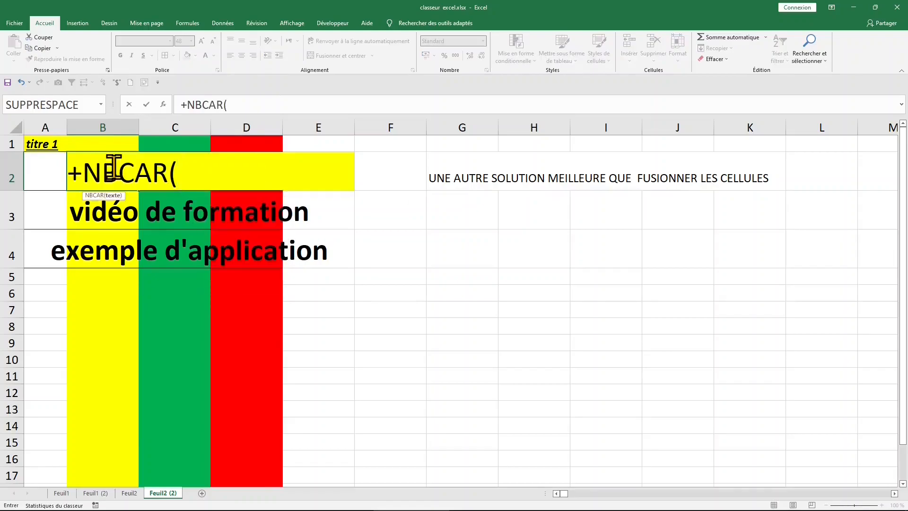
left_click(36, 171)
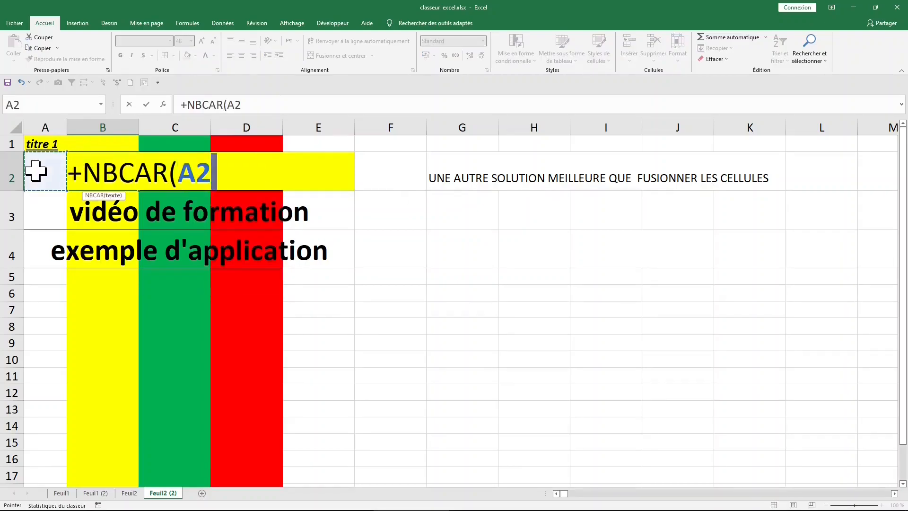
key("Return")
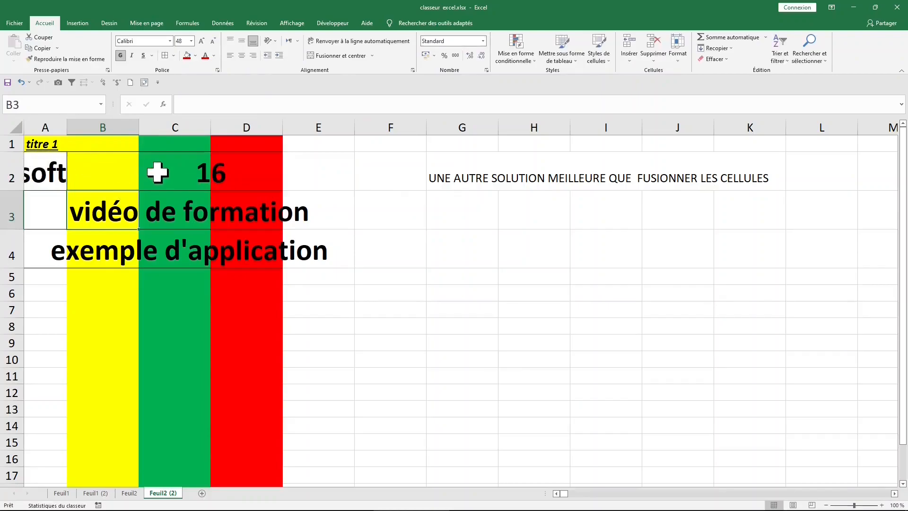
Copy the character-count formula from B2 down to B4.
left_click(109, 175)
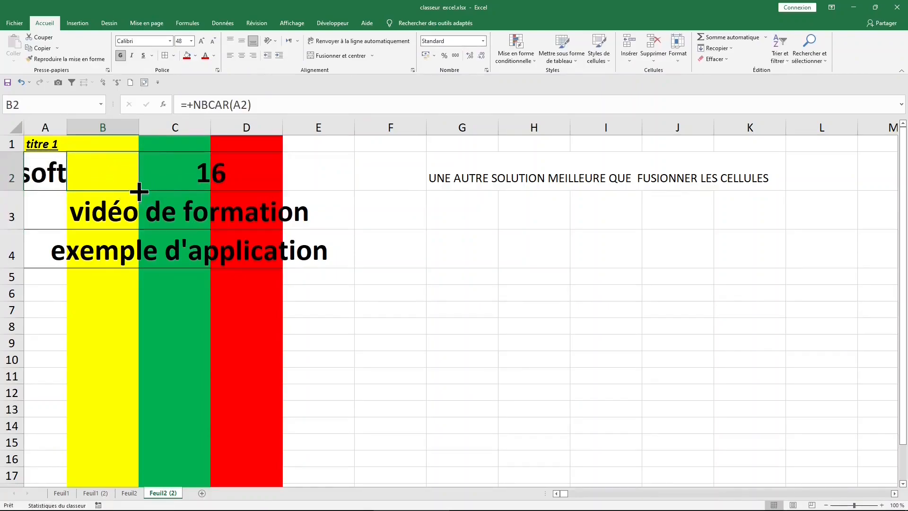
double_click(139, 191)
left_click(90, 222)
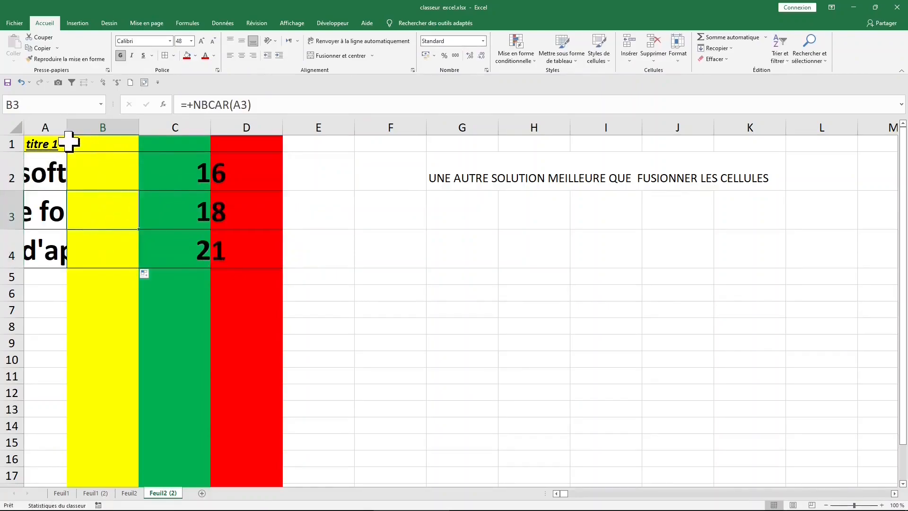
Widen column A to roughly two and a half times the width of column B.
left_click_drag(69, 122, 202, 127)
left_click(201, 188)
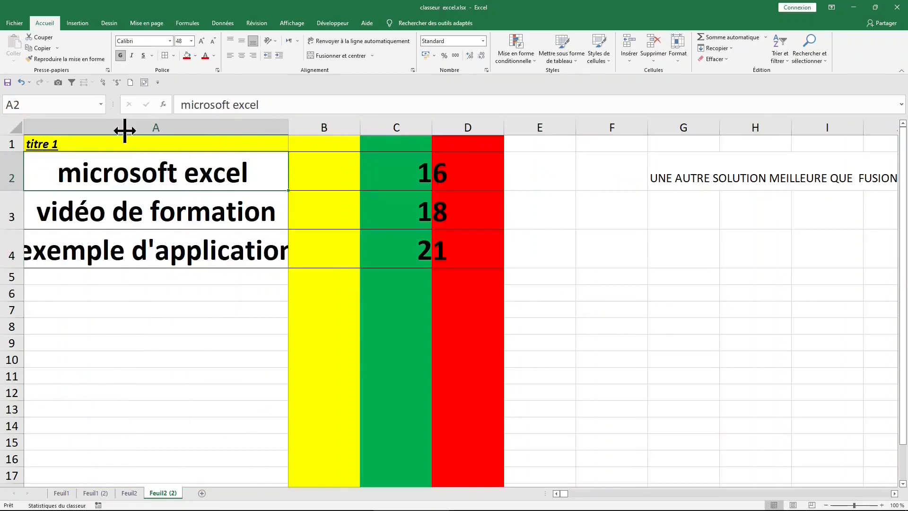
left_click_drag(124, 130, 124, 129)
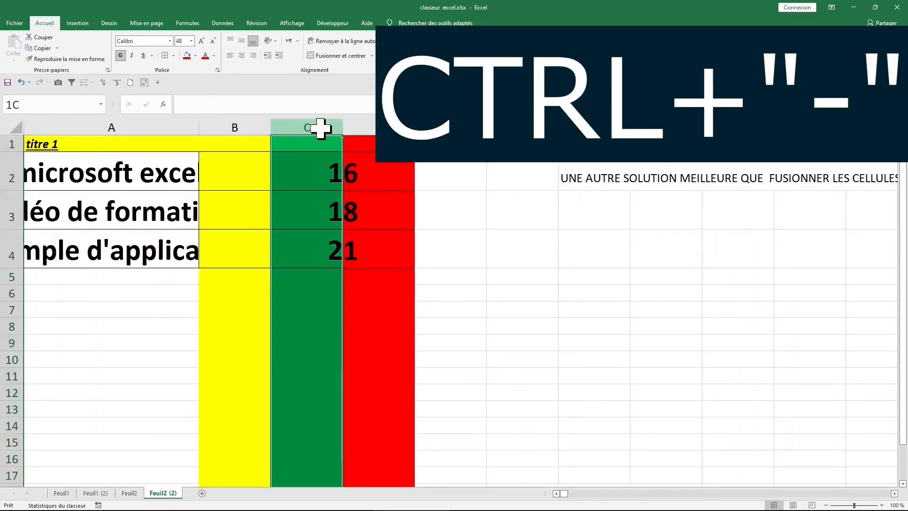
Delete the green and red columns C and D.
left_click_drag(321, 129, 379, 131)
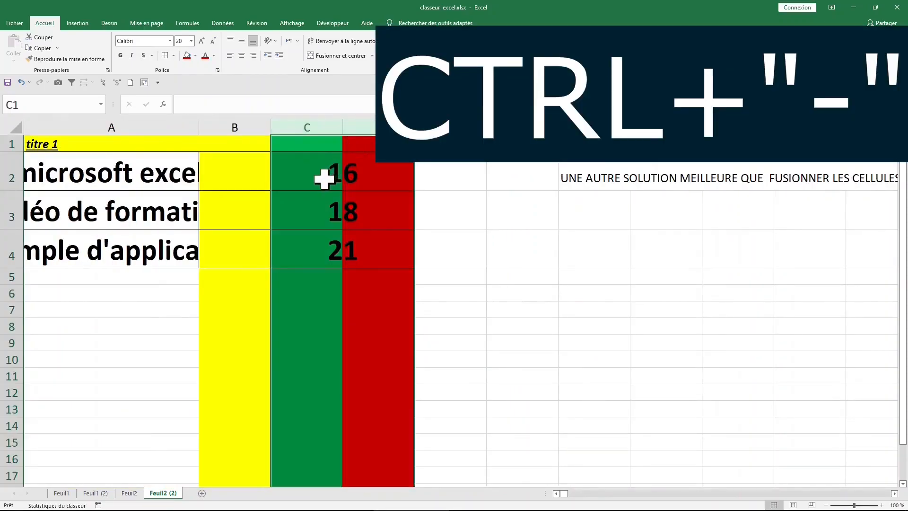
key("ctrl+minus")
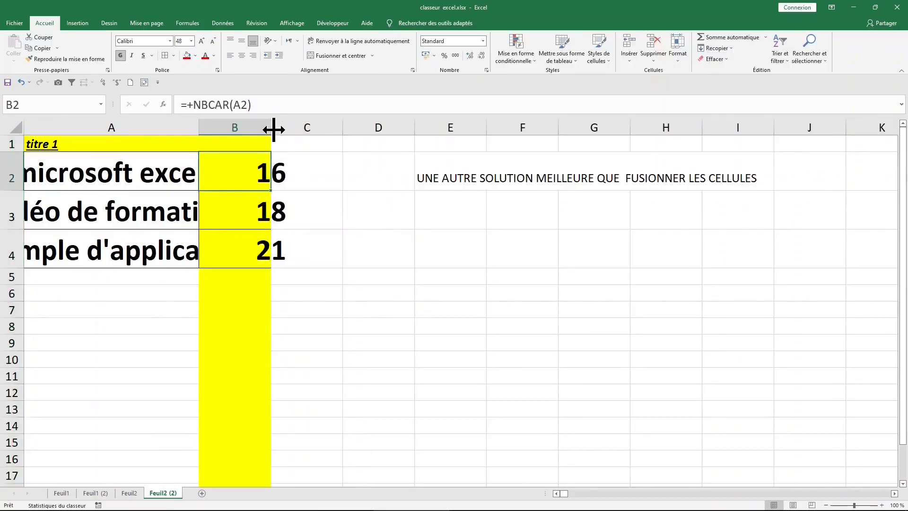
Widen column B so the character counts fit, and wrap the text of the headings in A2:A4.
left_click_drag(274, 129, 330, 127)
left_click_drag(139, 177, 132, 255)
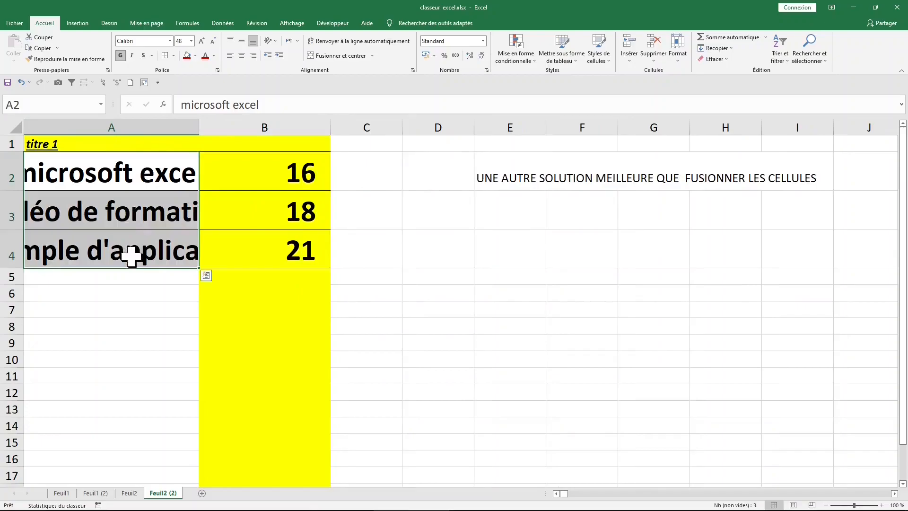
left_click(339, 43)
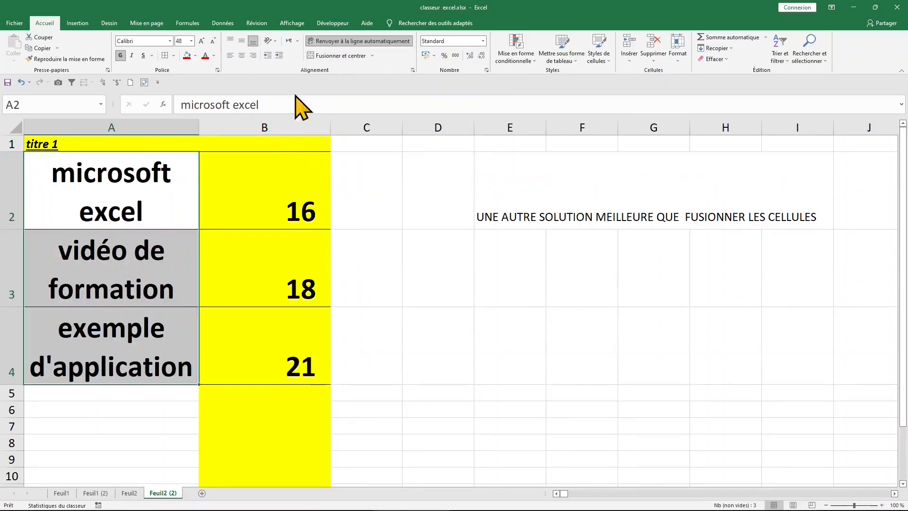
Widen column A until "microsoft excel" fits on one line, and centre the headings in A2:A4 horizontally and vertically.
left_click_drag(198, 130, 246, 130)
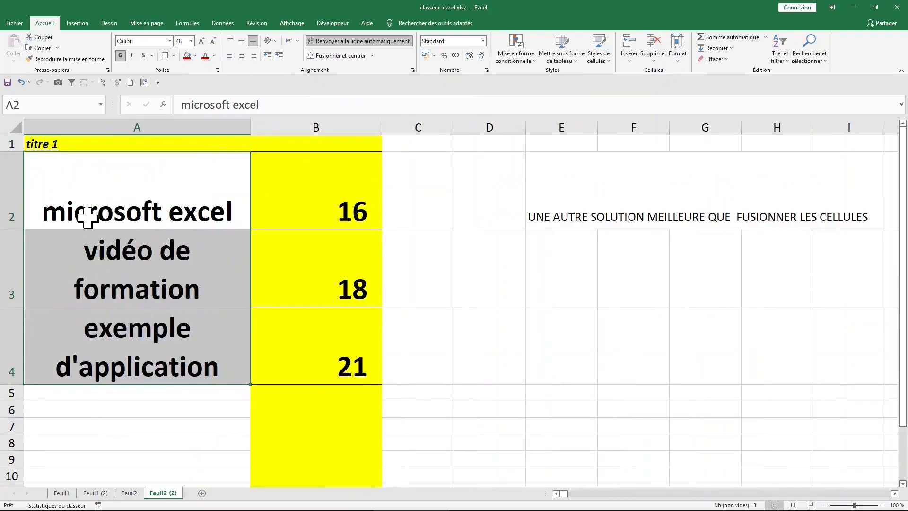
left_click(243, 41)
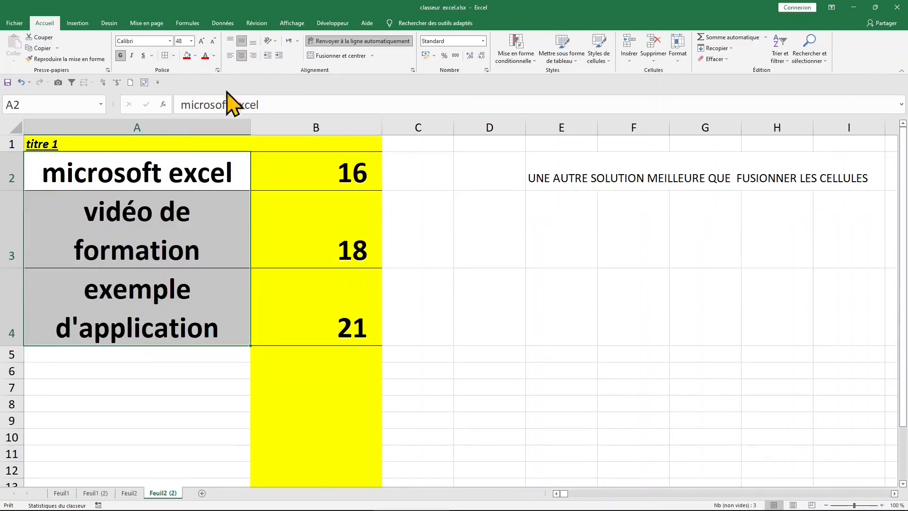
left_click(235, 235)
left_click(333, 194)
left_click(197, 198)
left_click(196, 176)
left_click(552, 176)
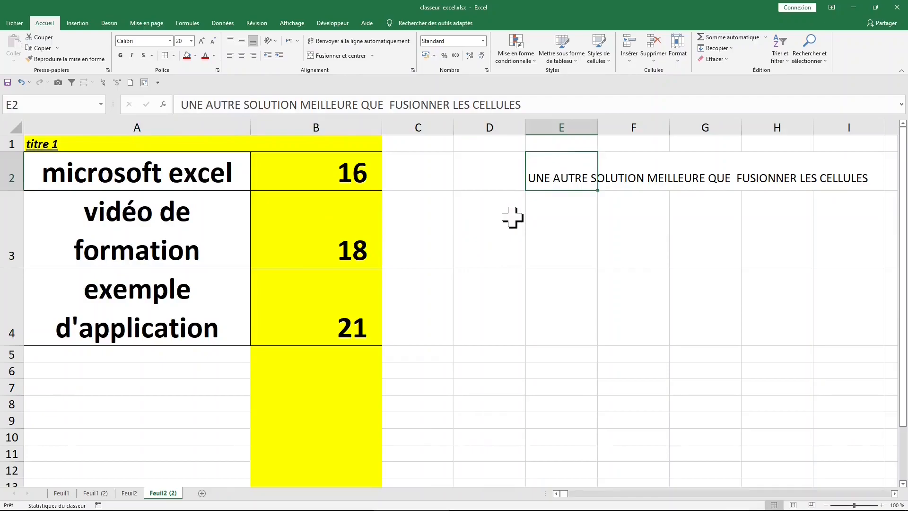
left_click(548, 216)
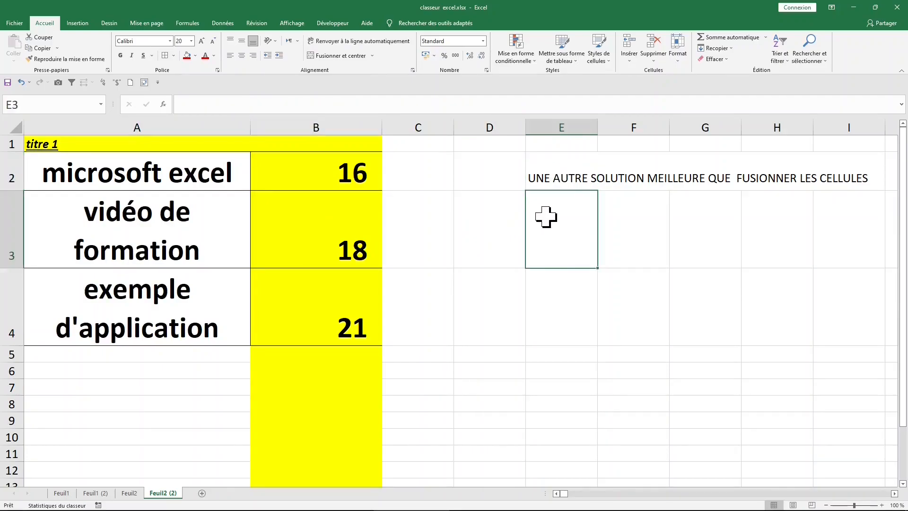
left_click(541, 178)
left_click(143, 171)
left_click(182, 254)
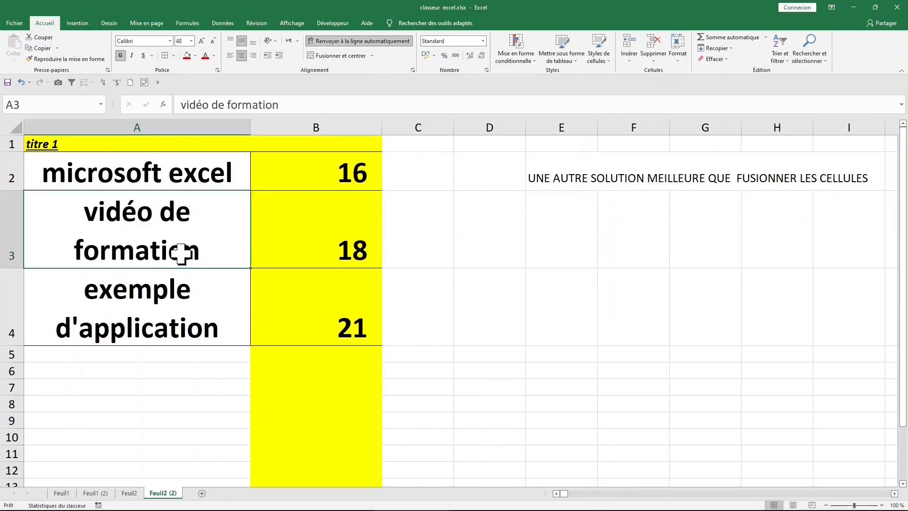